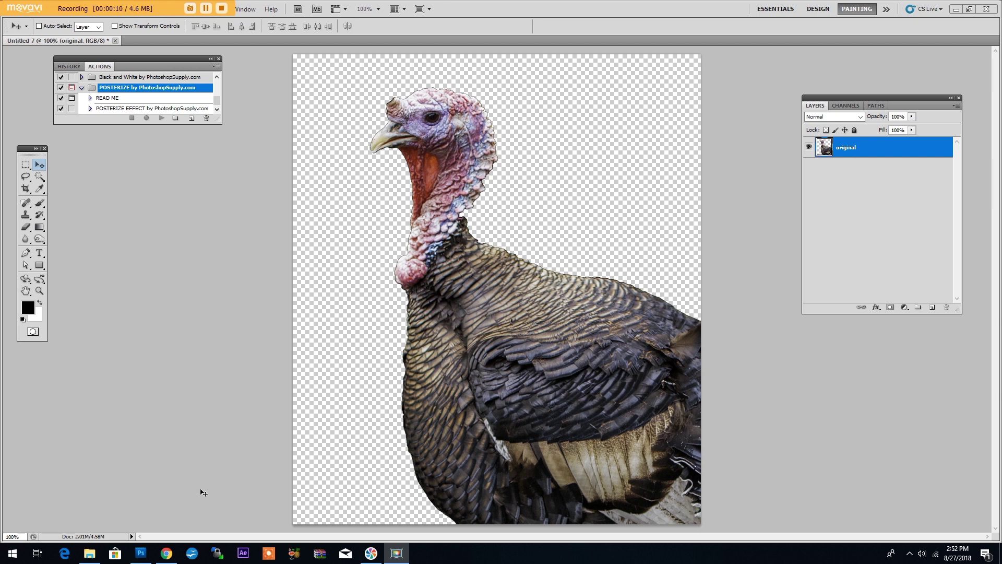
# Switch to Chrome to show Photoshop Supply's free Posterize action page.
pyautogui.click(166, 553)
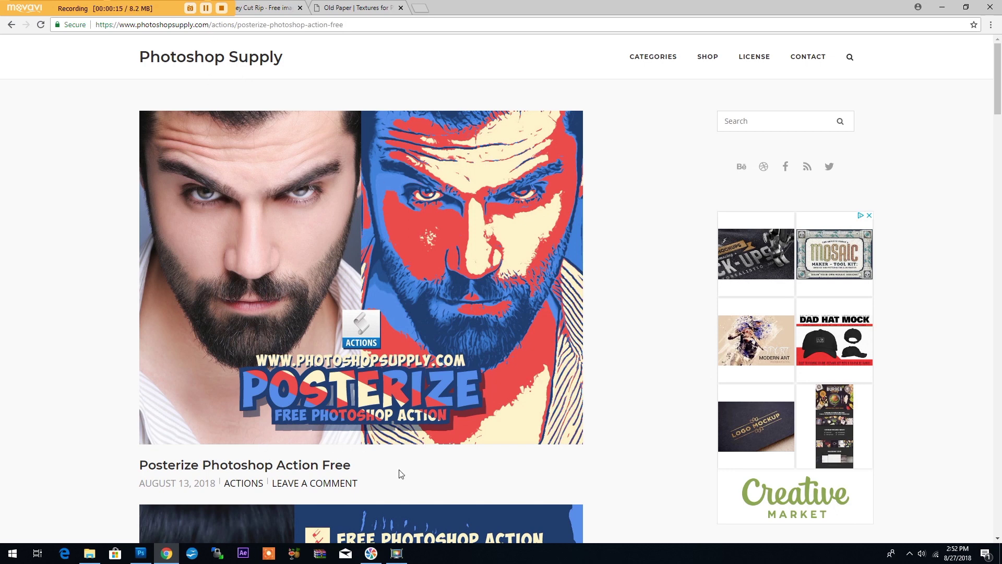
# Scroll down to the Item Details and Free Download section, then return to the turkey document.
pyautogui.click(999, 207)
pyautogui.scroll(-20, 1000, 207)
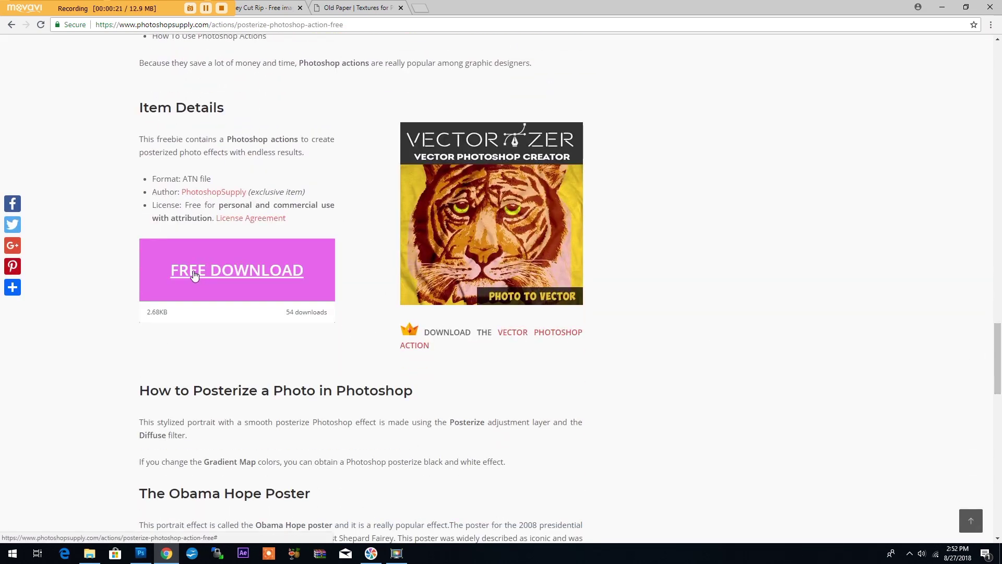
pyautogui.click(140, 552)
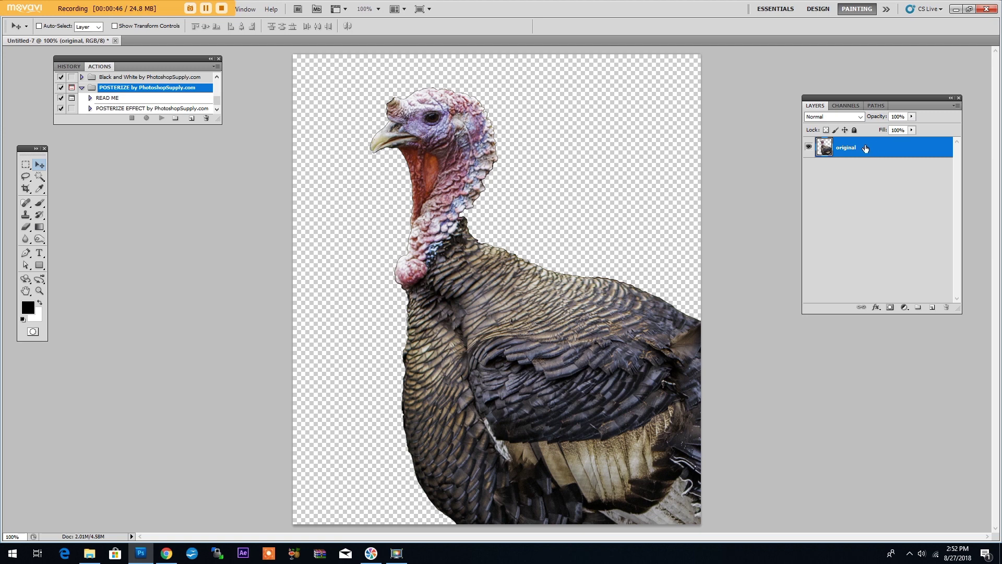
# Select the POSTERIZE EFFECT action in the Actions panel and play it on the turkey.
pyautogui.click(116, 109)
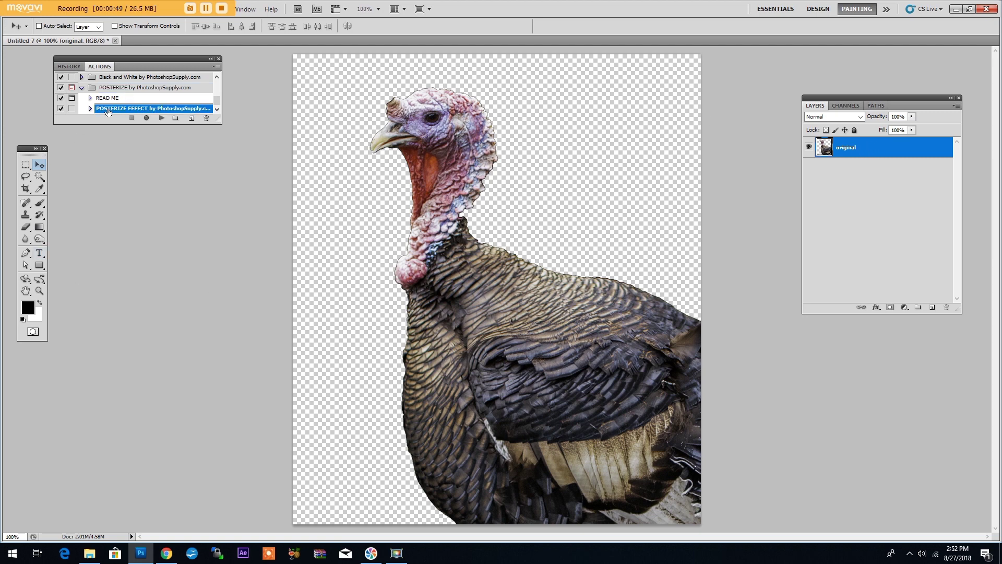
pyautogui.click(161, 119)
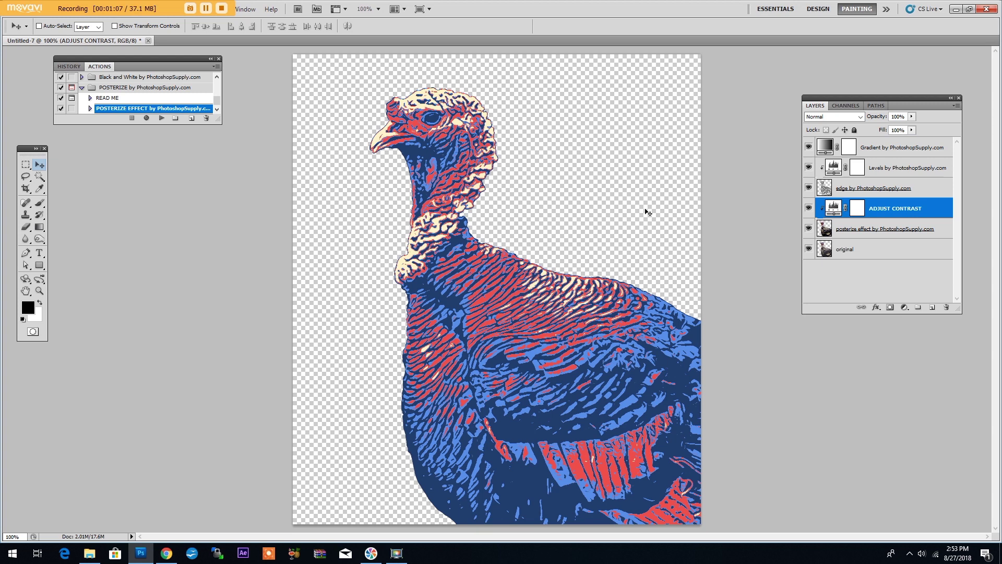
# After the action builds its layers, select the original layer.
pyautogui.click(874, 252)
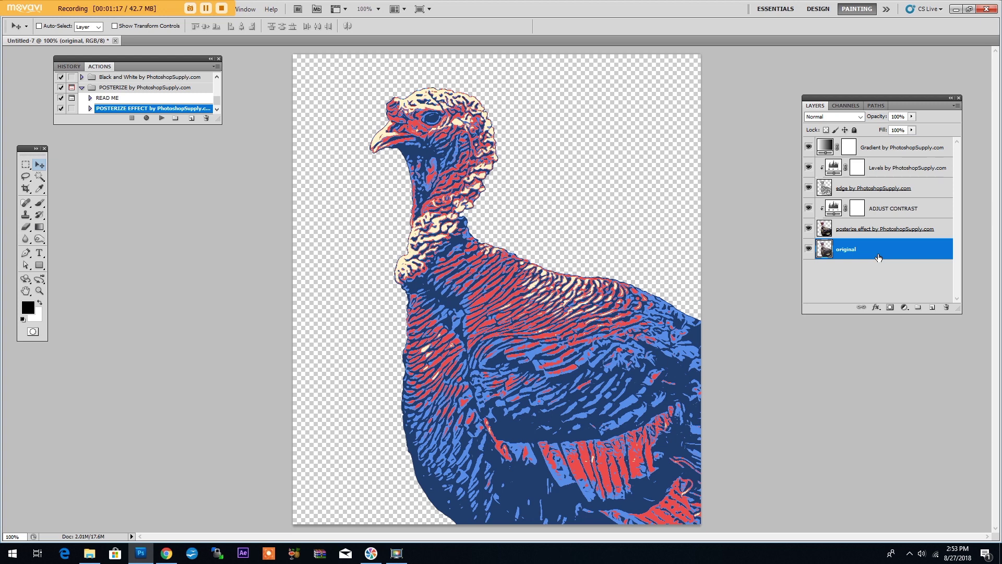
# Add a new layer named background and fill it with the navy foreground colour.
pyautogui.hotkey('ctrl', 'shift', 'n')
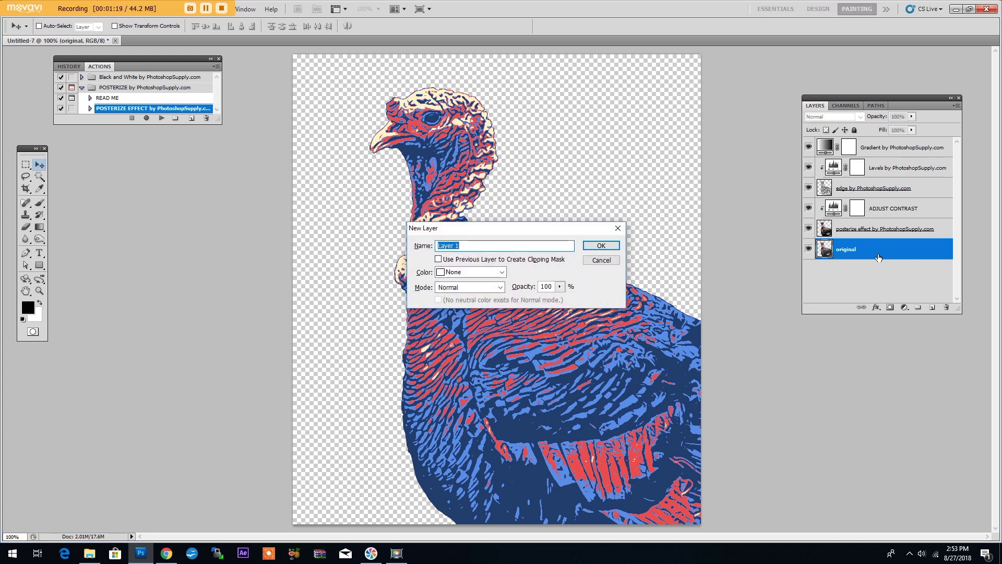
pyautogui.write('background')
pyautogui.press('Return')
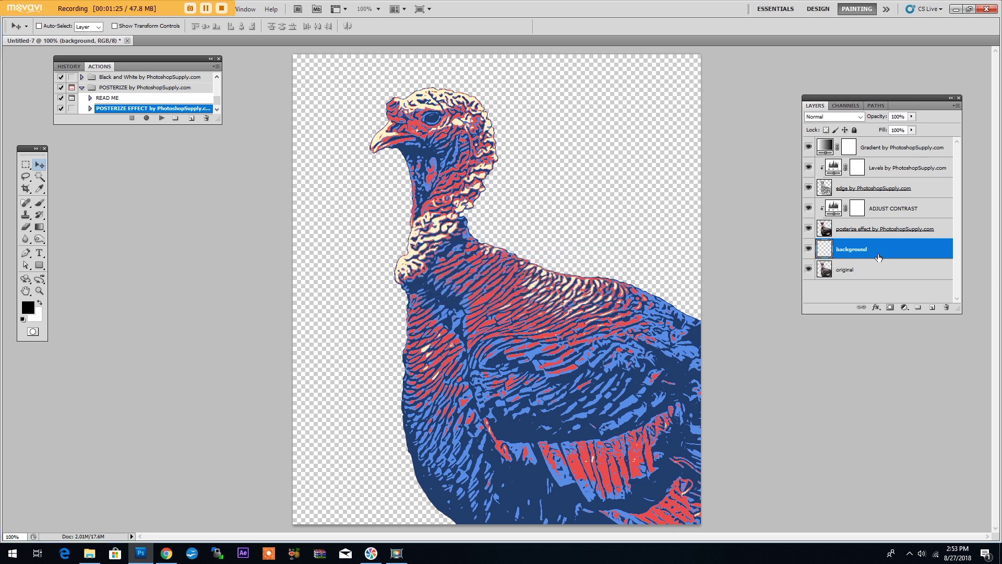
pyautogui.hotkey('shift', 'F5')
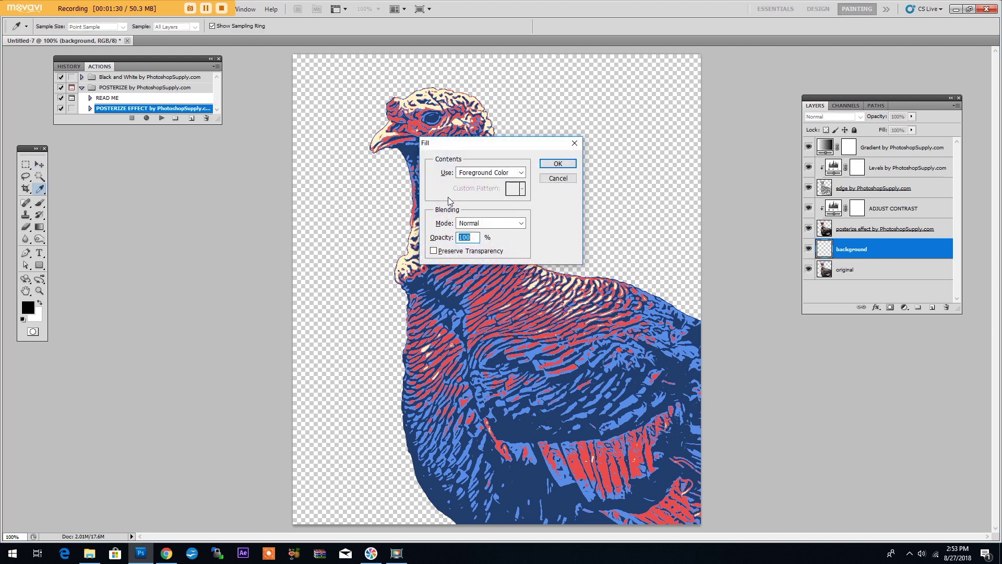
pyautogui.click(567, 167)
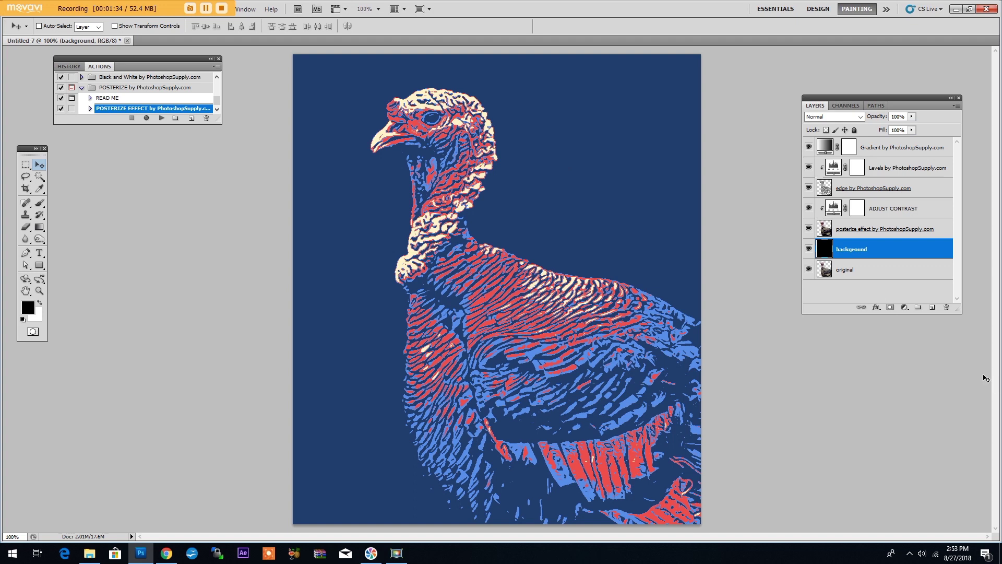
pyautogui.doubleClick(893, 254)
# Enable Gradient Overlay and slide both gradient stops together near 47% for a hard split.
pyautogui.click(540, 371)
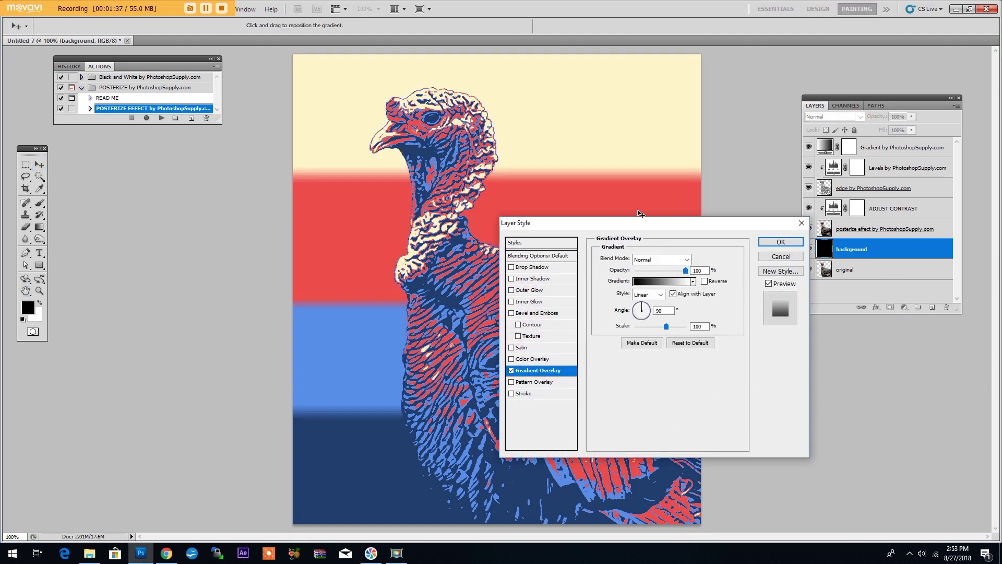
pyautogui.moveTo(624, 226); pyautogui.dragTo(683, 229)
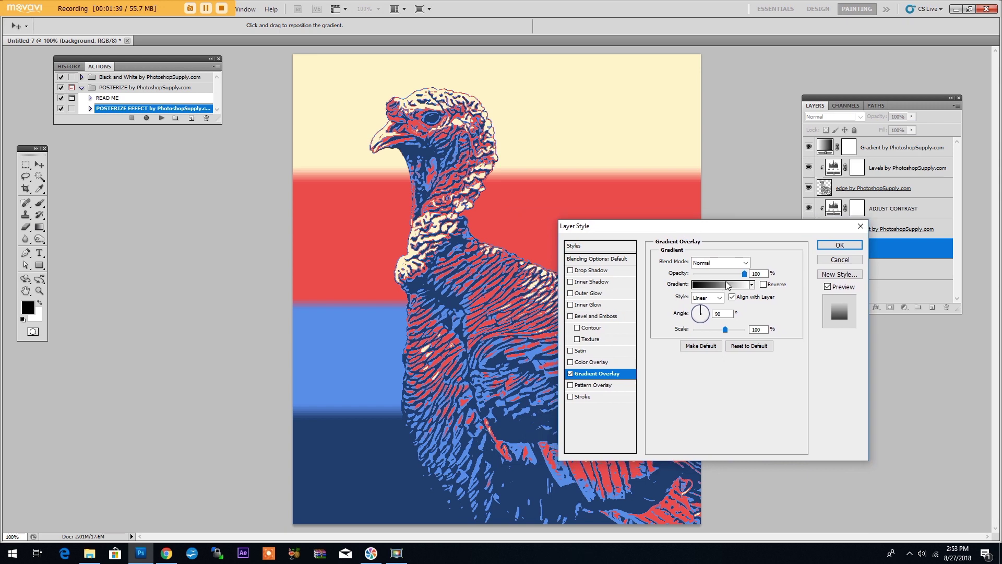
pyautogui.click(726, 282)
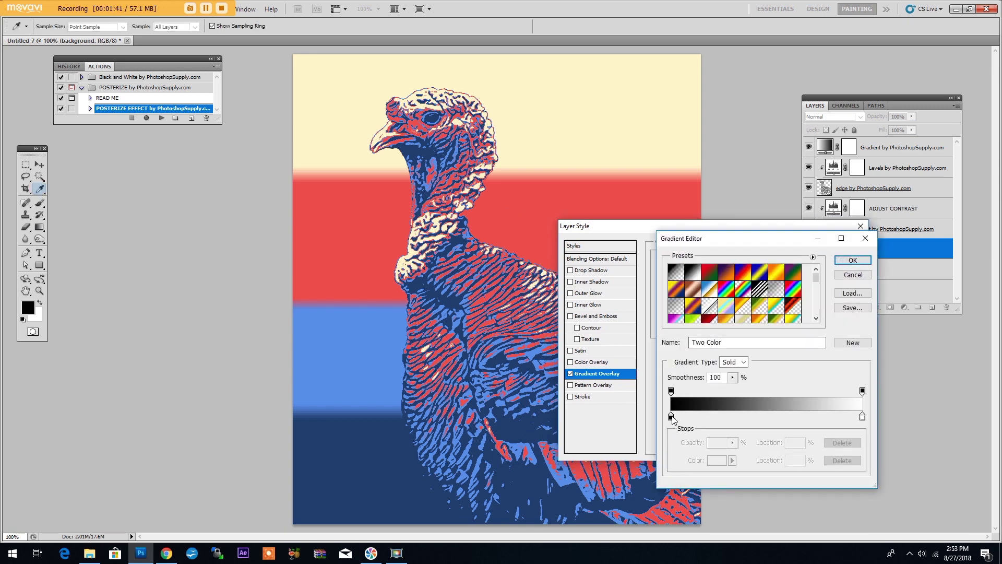
pyautogui.moveTo(671, 417); pyautogui.dragTo(758, 417)
pyautogui.moveTo(862, 416); pyautogui.dragTo(761, 420)
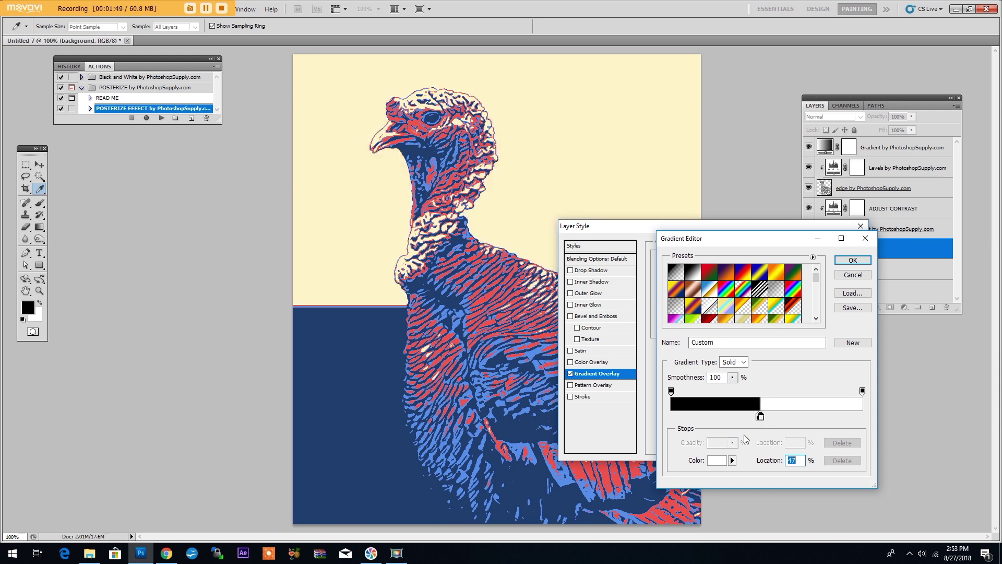
# Set the gradient stops to greys #c1c1c1 and #545454, giving red over light blue.
pyautogui.click(718, 459)
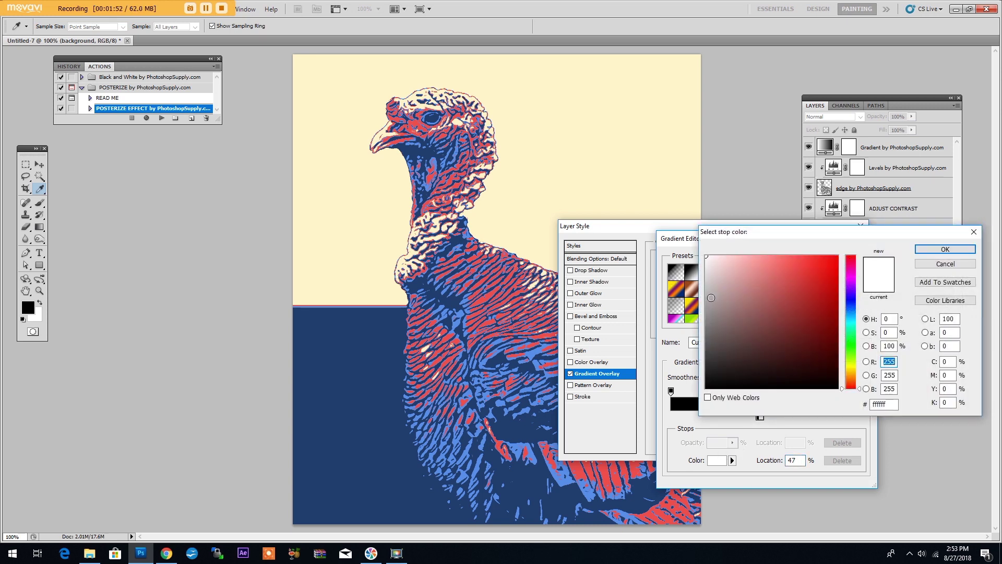
pyautogui.click(691, 287)
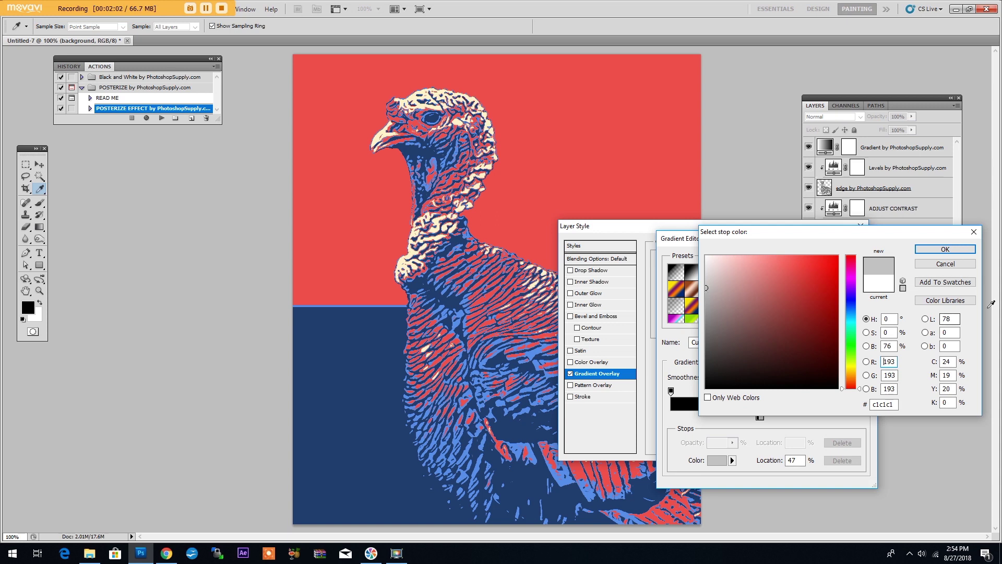
pyautogui.click(945, 251)
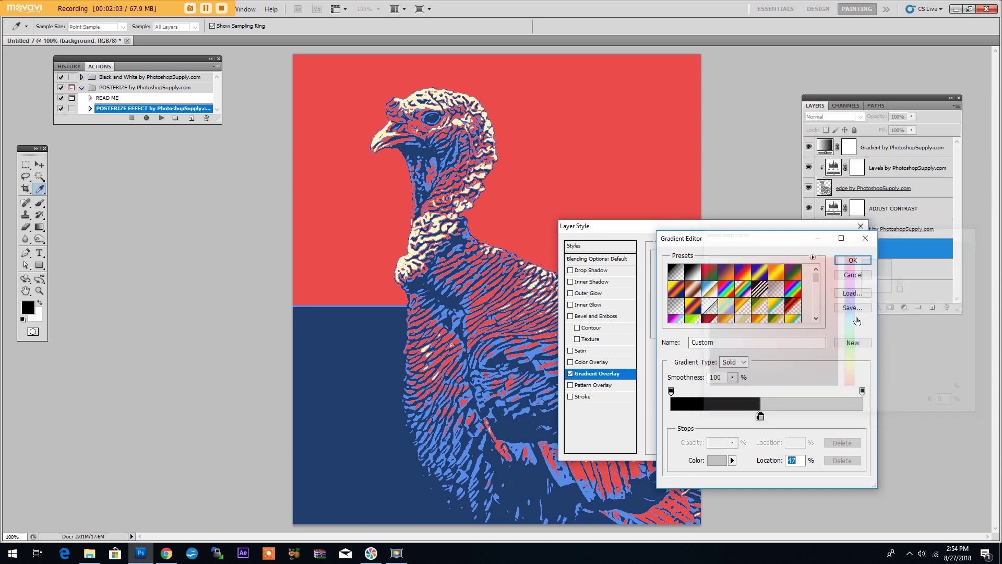
pyautogui.click(759, 416)
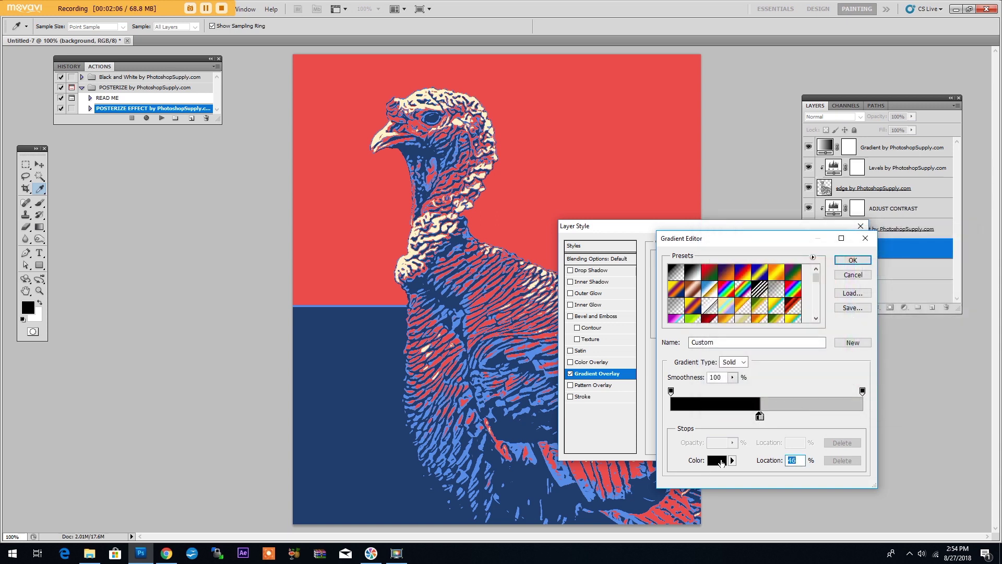
pyautogui.click(721, 463)
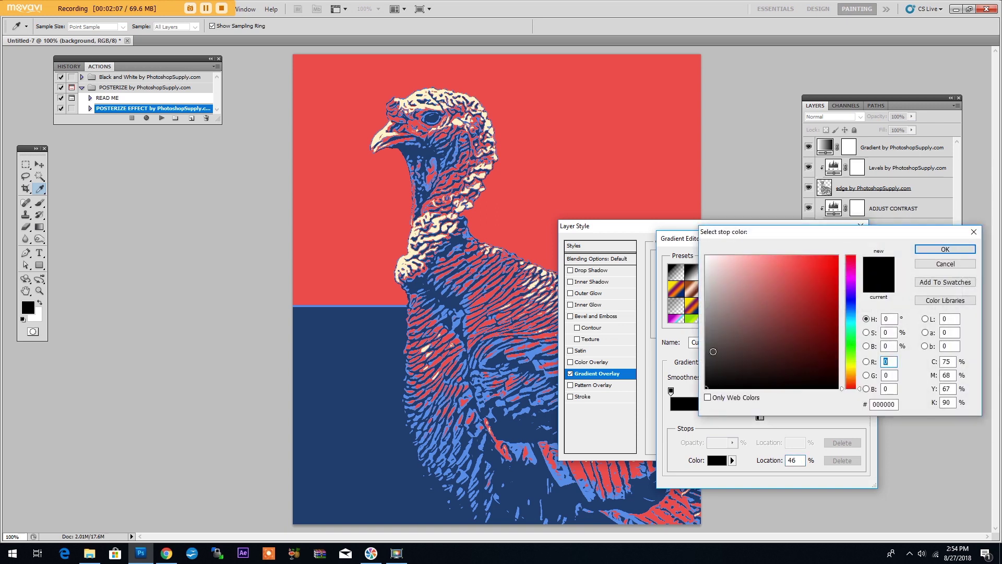
pyautogui.click(706, 344)
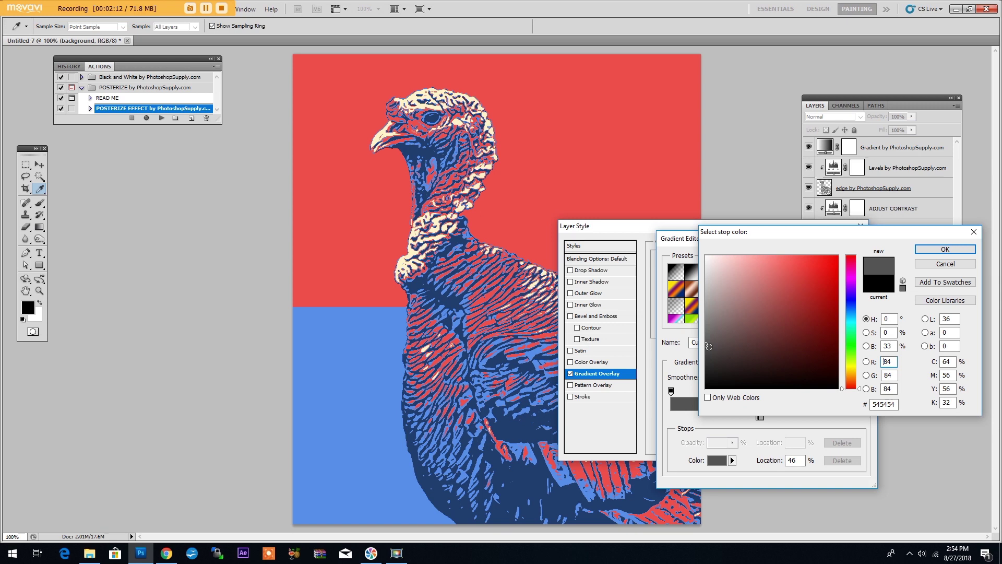
pyautogui.click(940, 250)
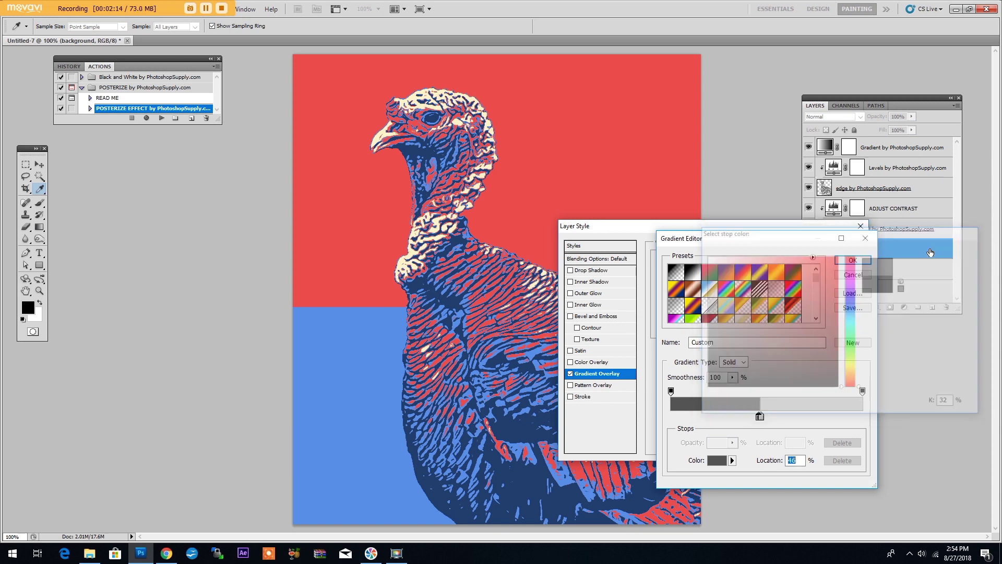
pyautogui.click(847, 262)
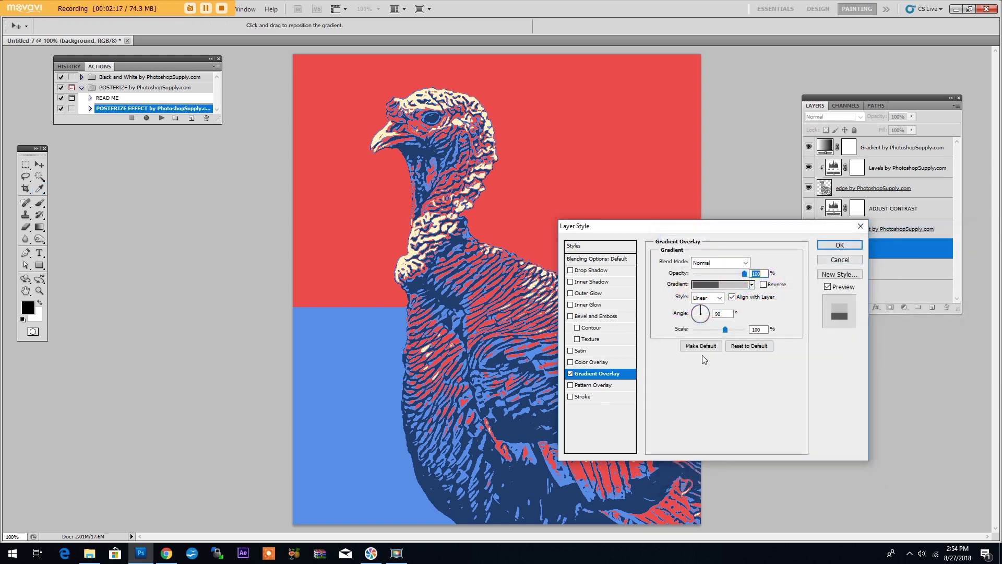
# Tilt the gradient split to 43 degrees, shift it to enlarge the red area, and apply.
pyautogui.click(704, 311)
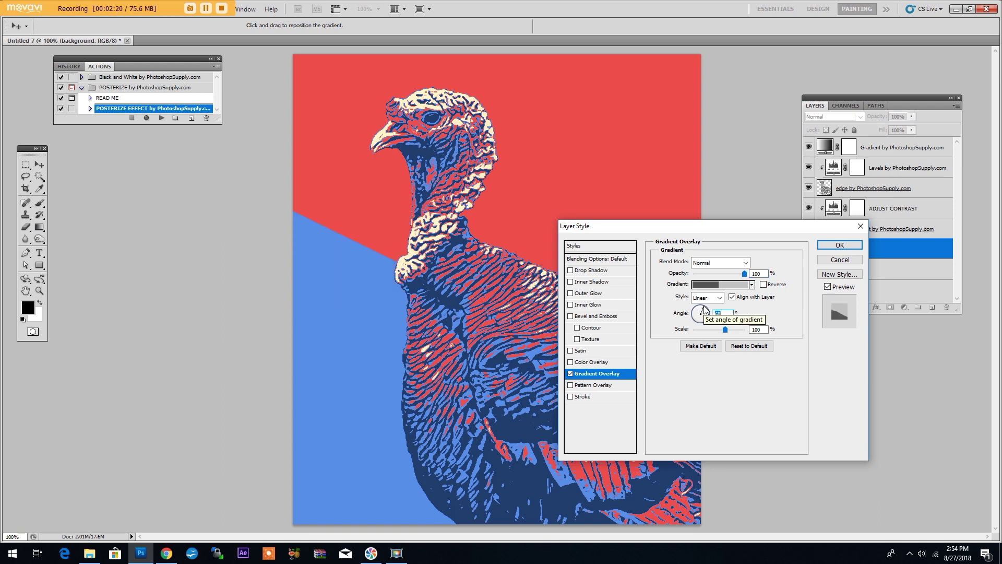
pyautogui.moveTo(705, 310); pyautogui.dragTo(708, 313)
pyautogui.moveTo(416, 250); pyautogui.dragTo(445, 232)
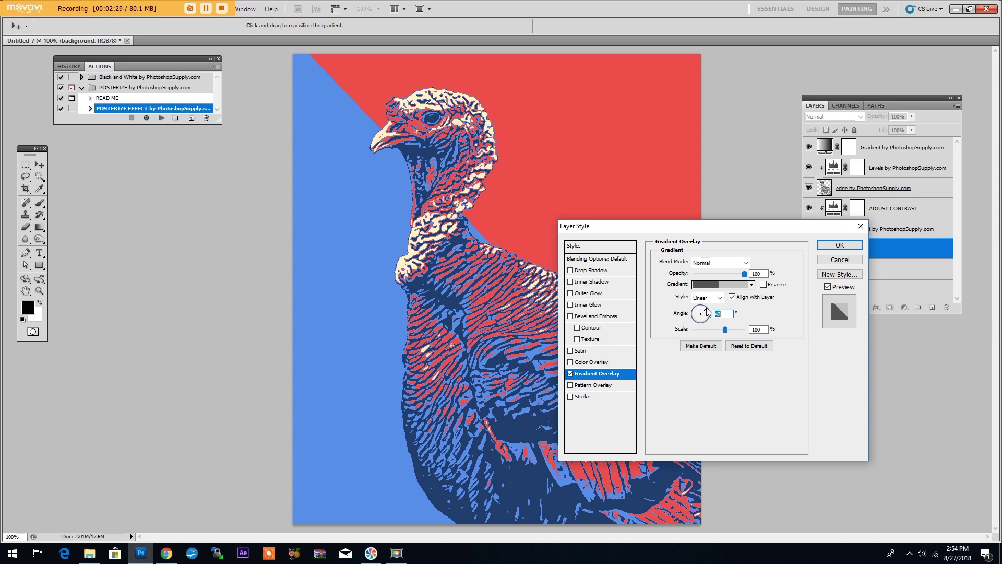
pyautogui.moveTo(464, 276); pyautogui.dragTo(460, 279)
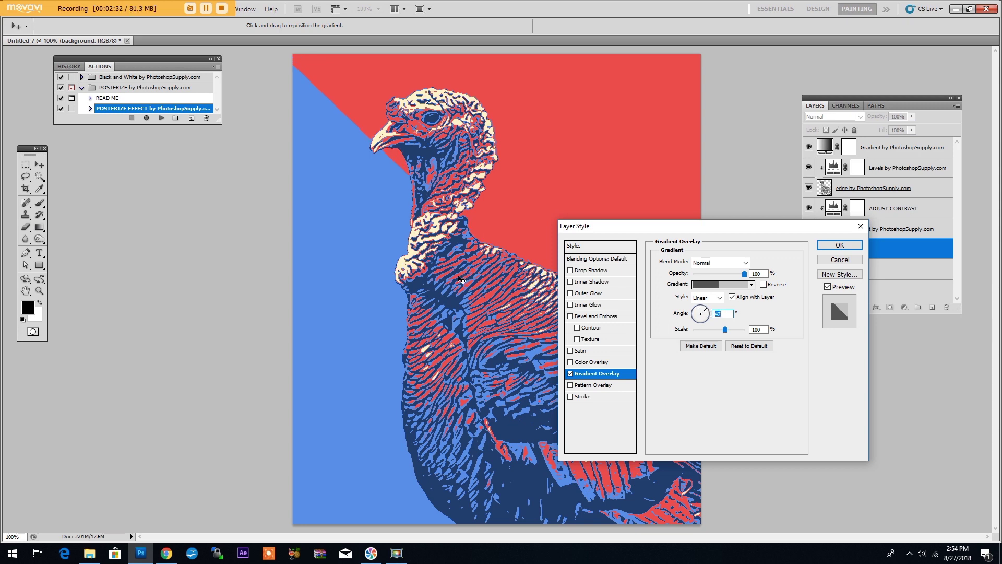
pyautogui.click(836, 246)
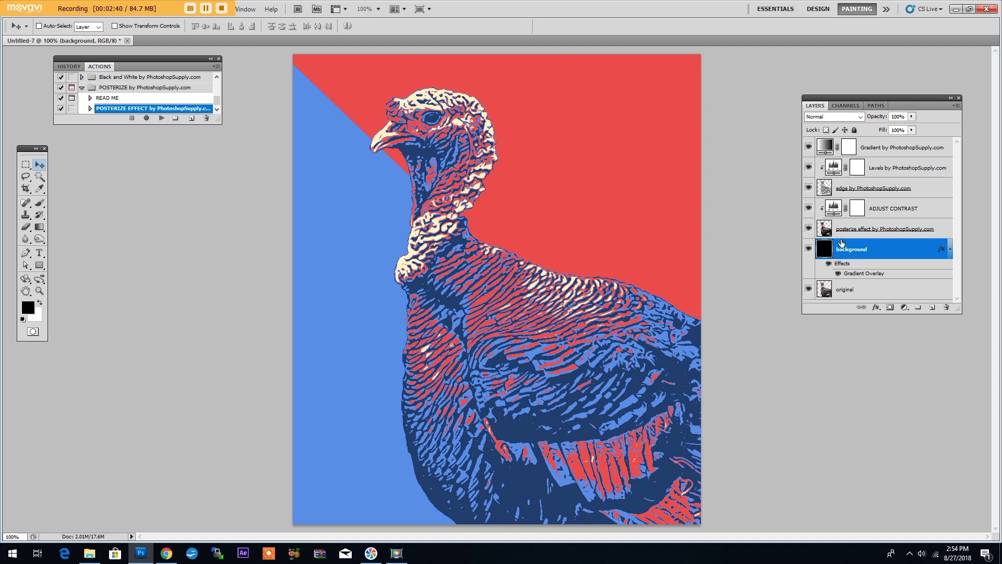
# Above the Levels layer, add a new layer named border filled with solid colour.
pyautogui.click(892, 166)
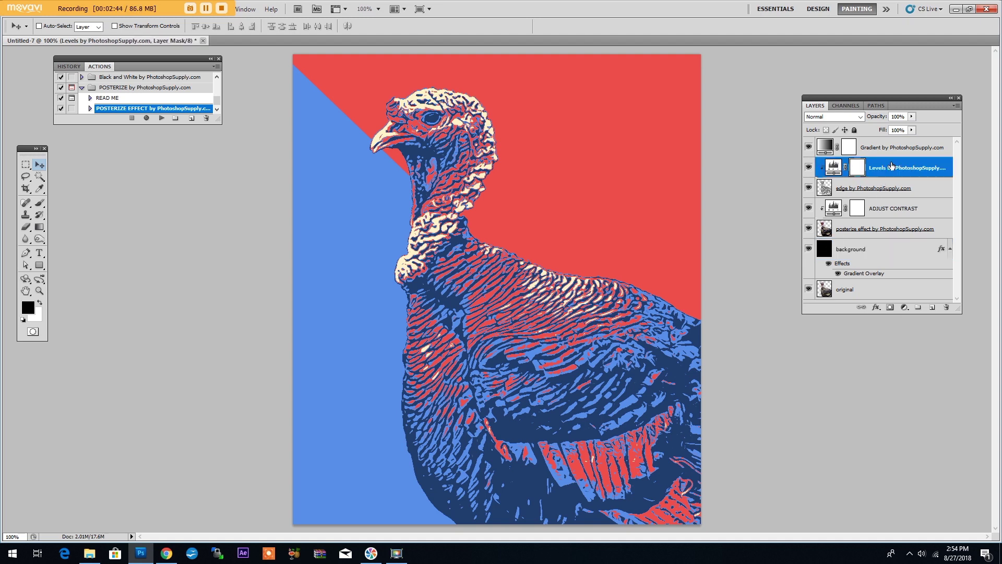
pyautogui.hotkey('ctrl', 'shift', 'n')
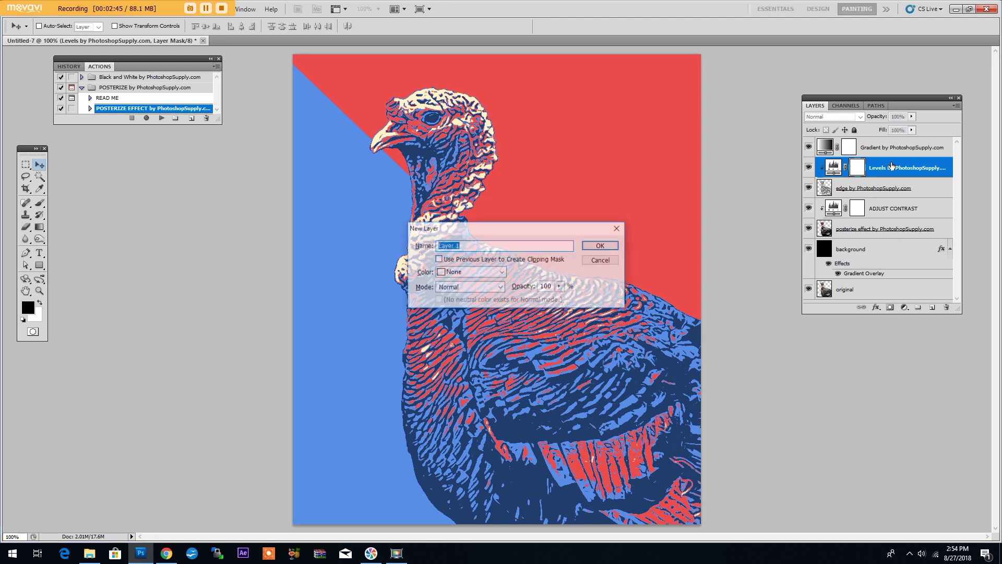
pyautogui.write('border')
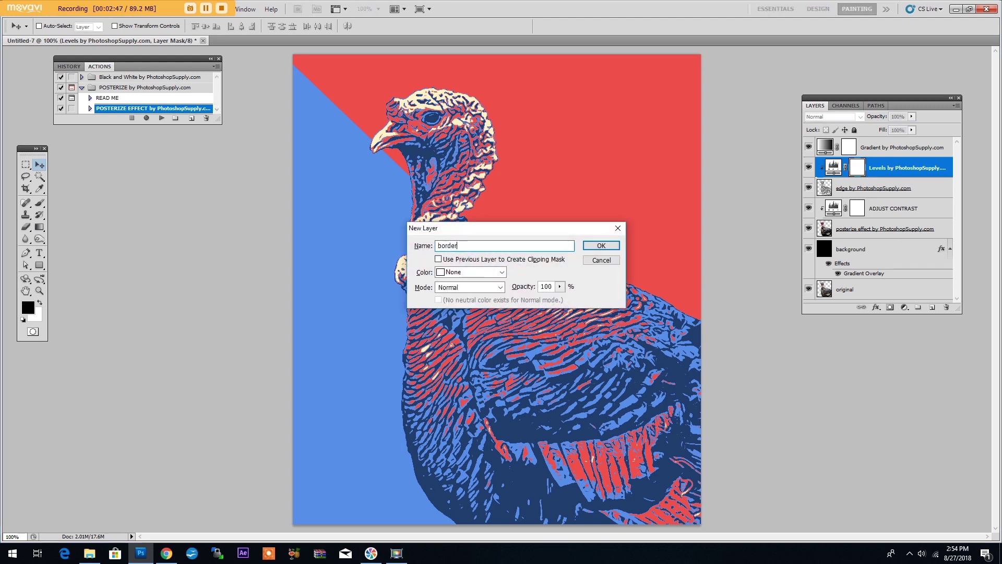
pyautogui.press('Return')
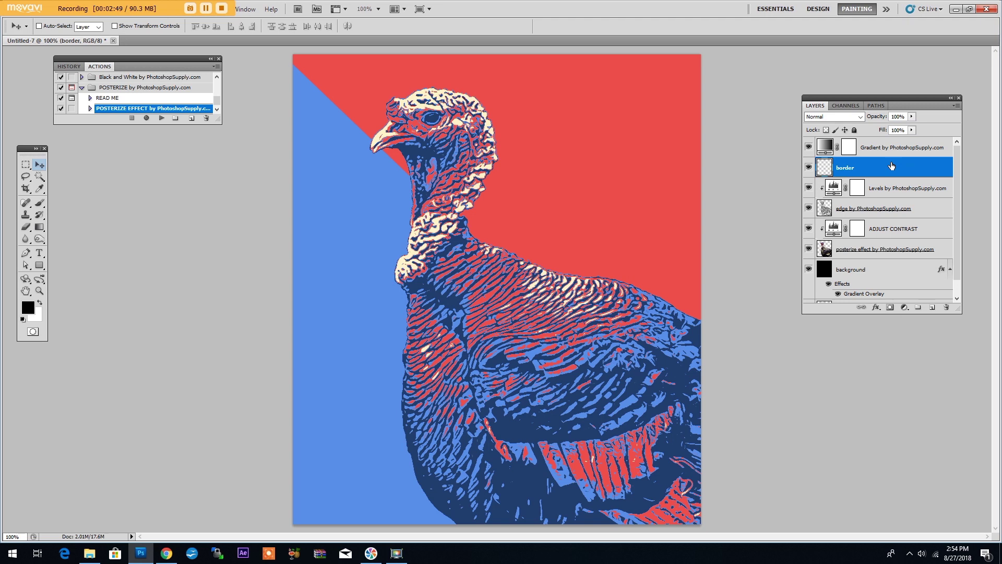
pyautogui.hotkey('shift', 'F5')
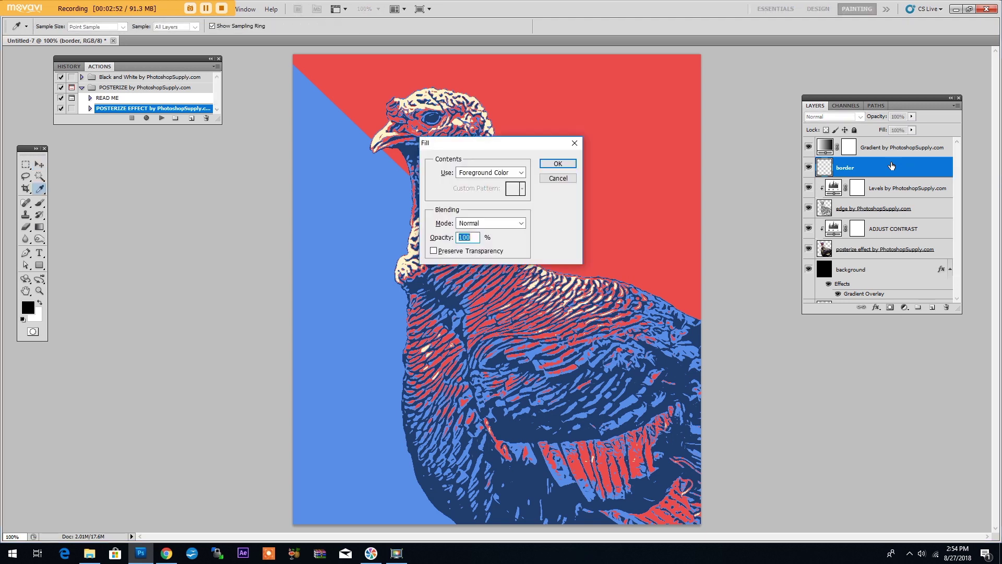
pyautogui.press('Return')
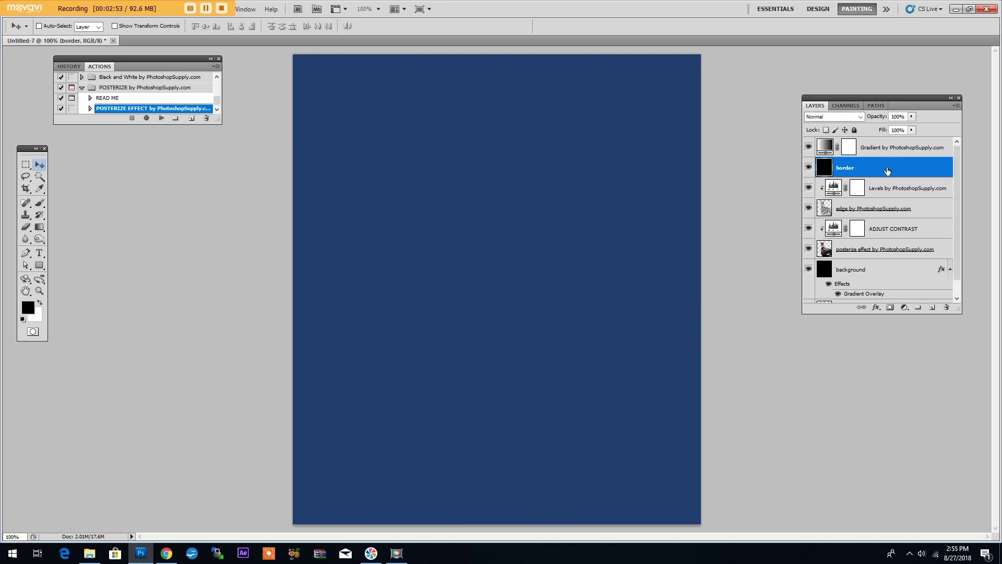
# Give border 0% fill opacity and a 20 px white inside stroke.
pyautogui.doubleClick(887, 170)
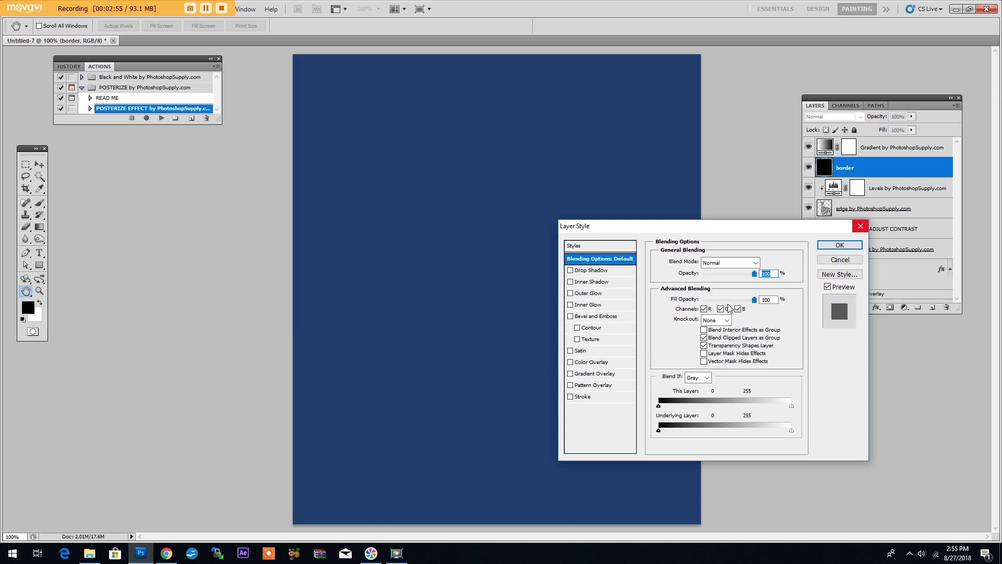
pyautogui.moveTo(728, 304); pyautogui.dragTo(703, 301)
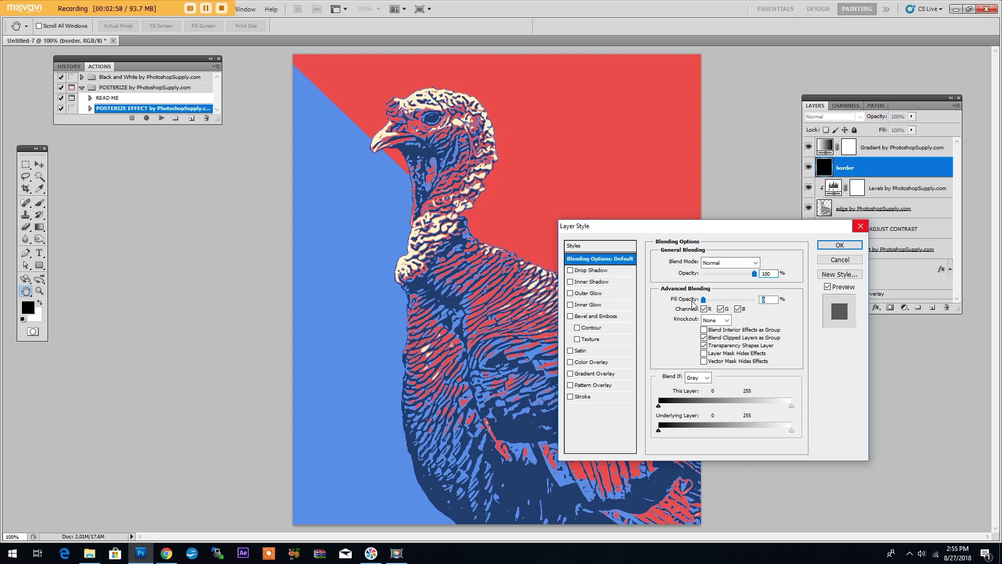
pyautogui.click(587, 399)
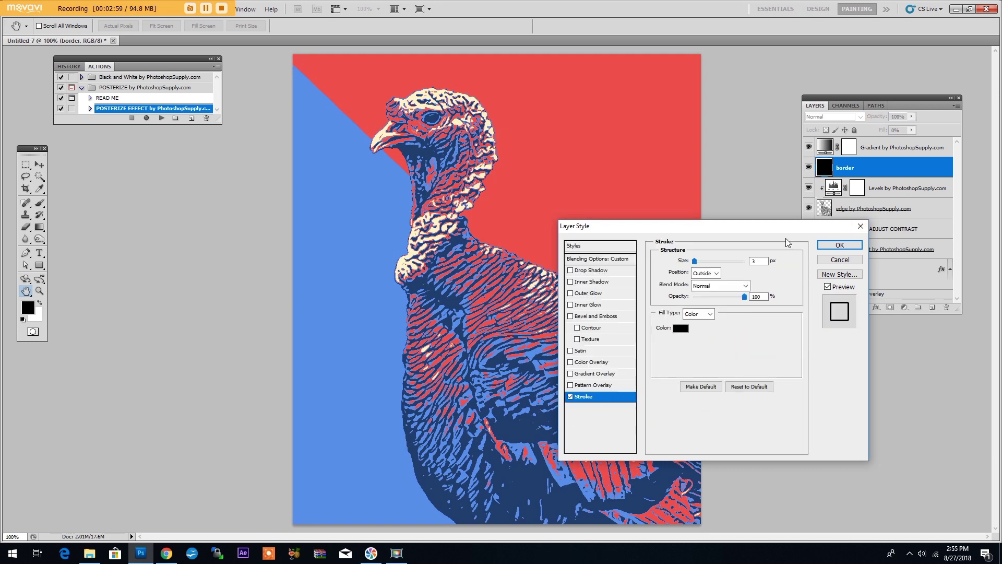
pyautogui.write('20')
pyautogui.click(714, 273)
pyautogui.click(701, 289)
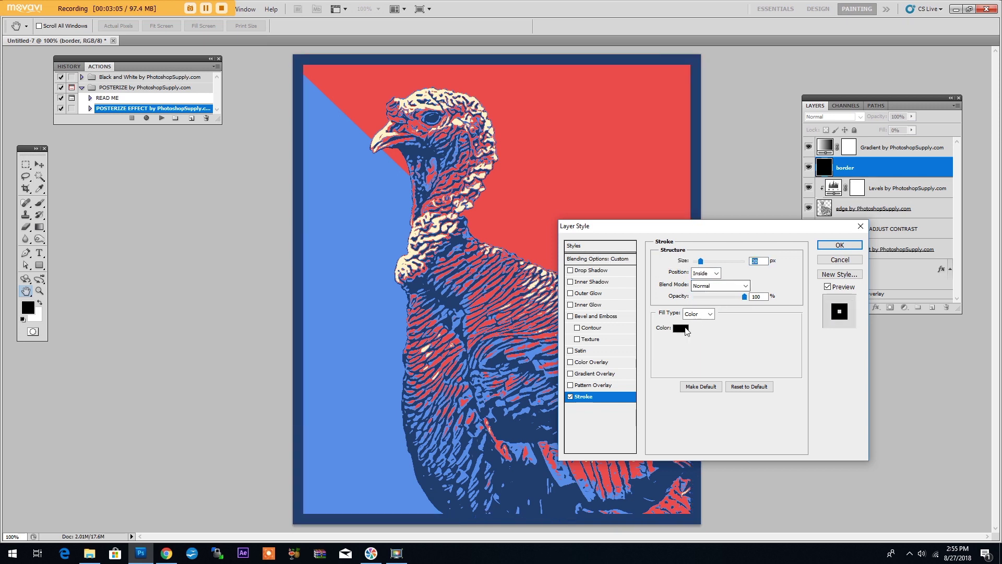
pyautogui.click(680, 328)
pyautogui.moveTo(720, 330); pyautogui.dragTo(656, 172)
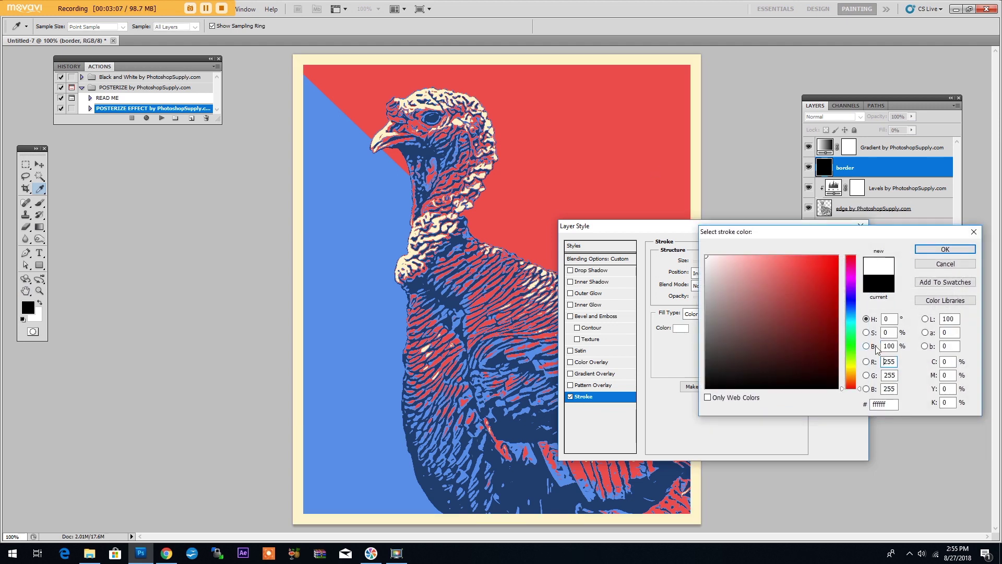
pyautogui.click(944, 249)
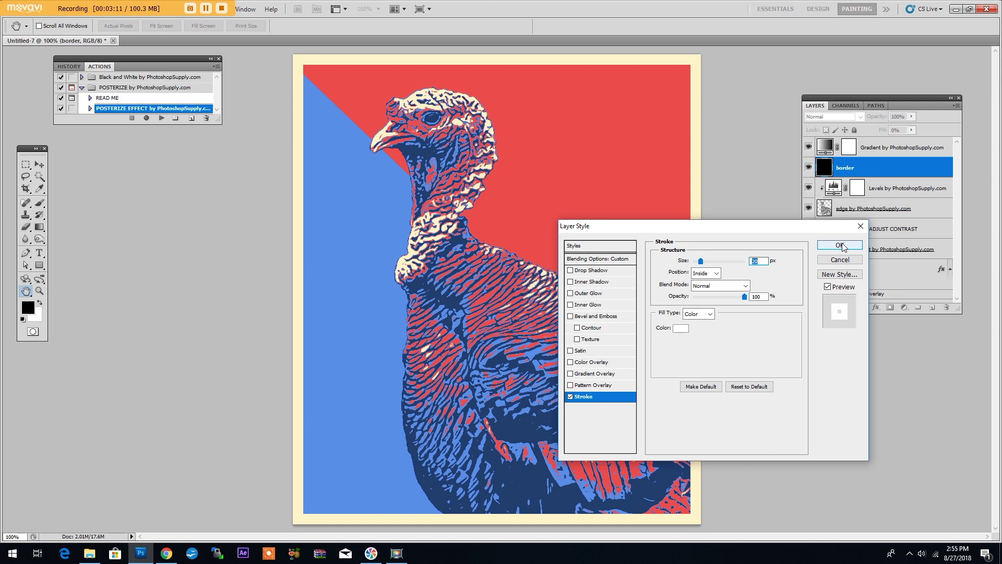
pyautogui.click(840, 245)
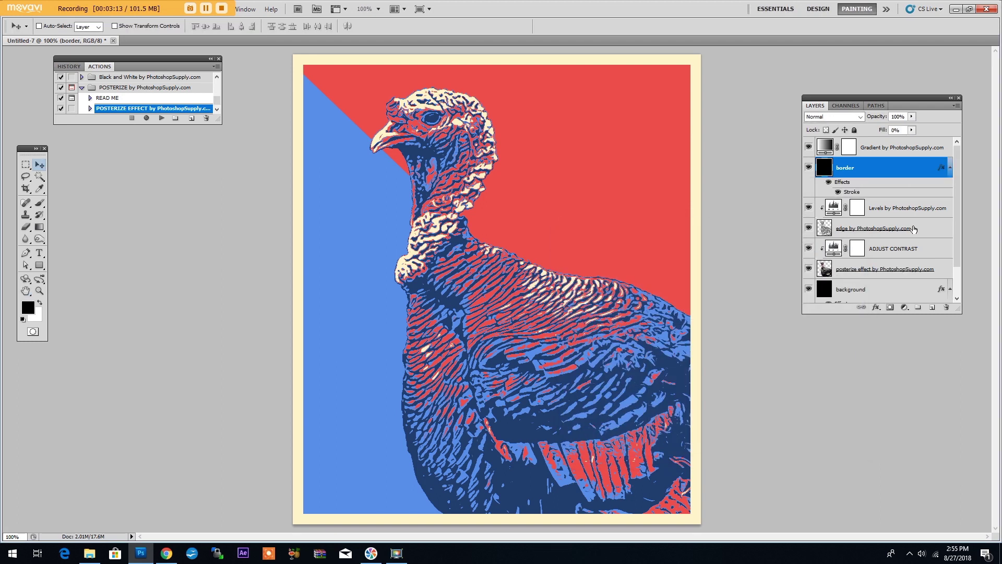
pyautogui.click(887, 209)
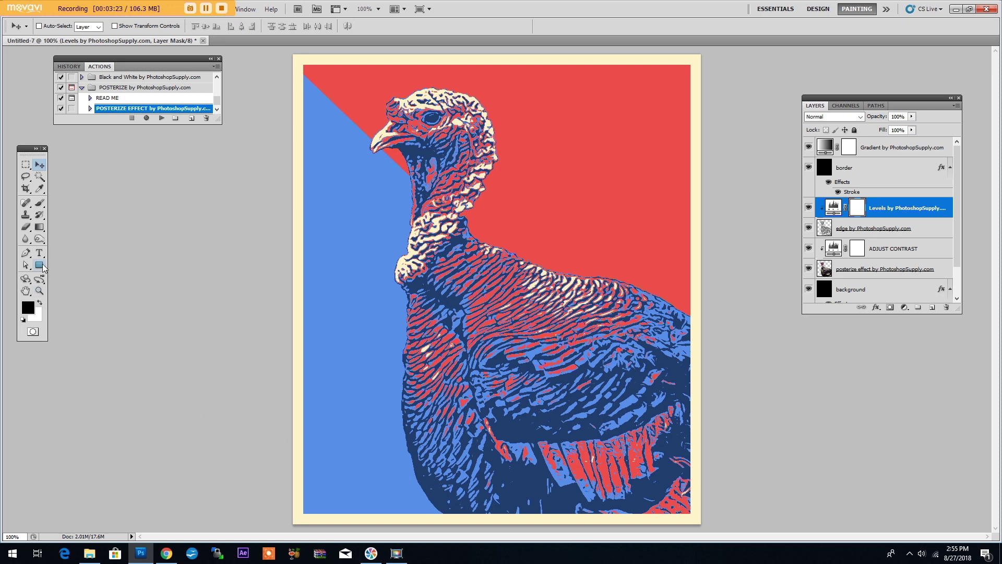
pyautogui.moveTo(44, 267); pyautogui.dragTo(71, 267)
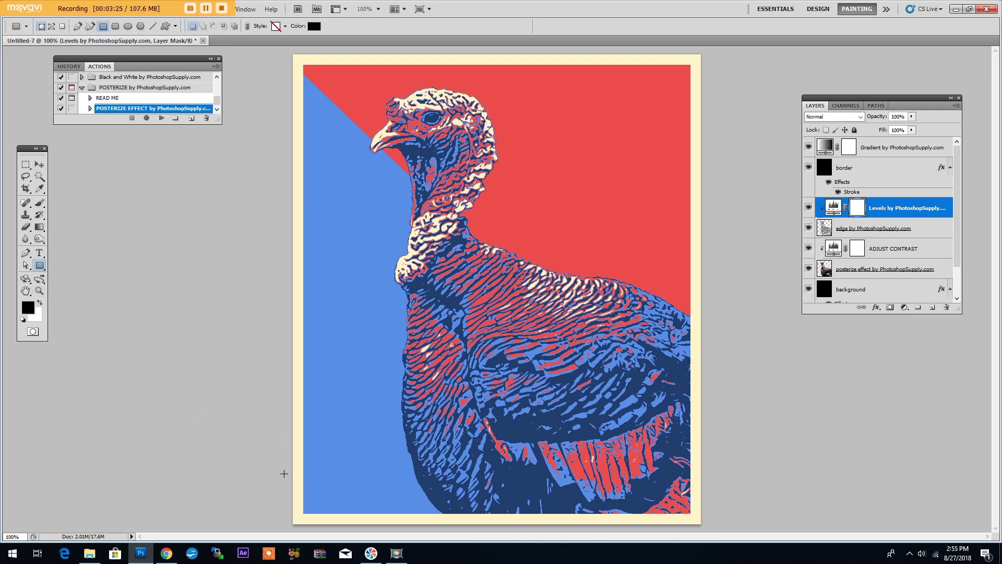
# Draw a navy rectangle across the poster's bottom and rename its shape layer label.
pyautogui.moveTo(274, 466); pyautogui.dragTo(723, 525)
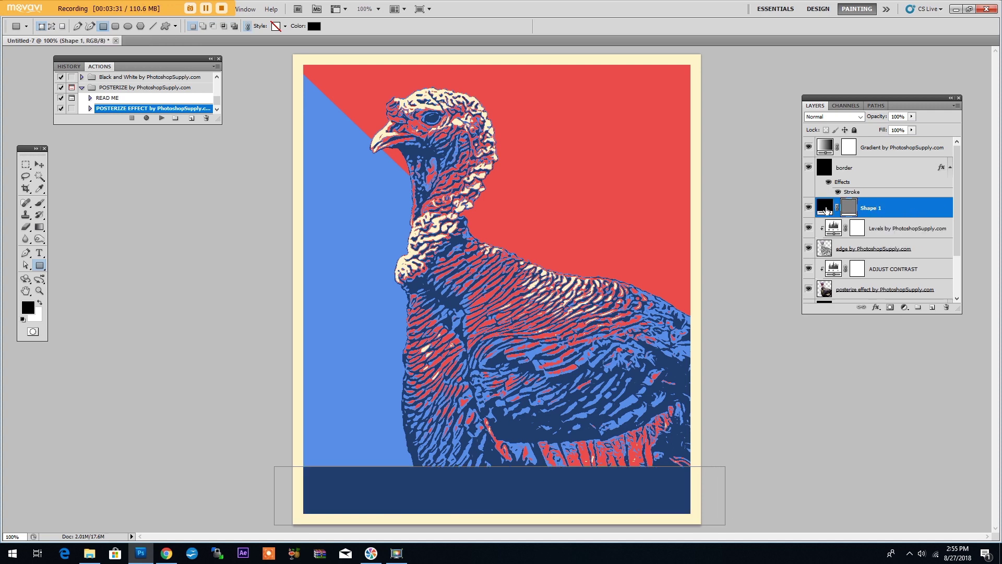
pyautogui.doubleClick(868, 206)
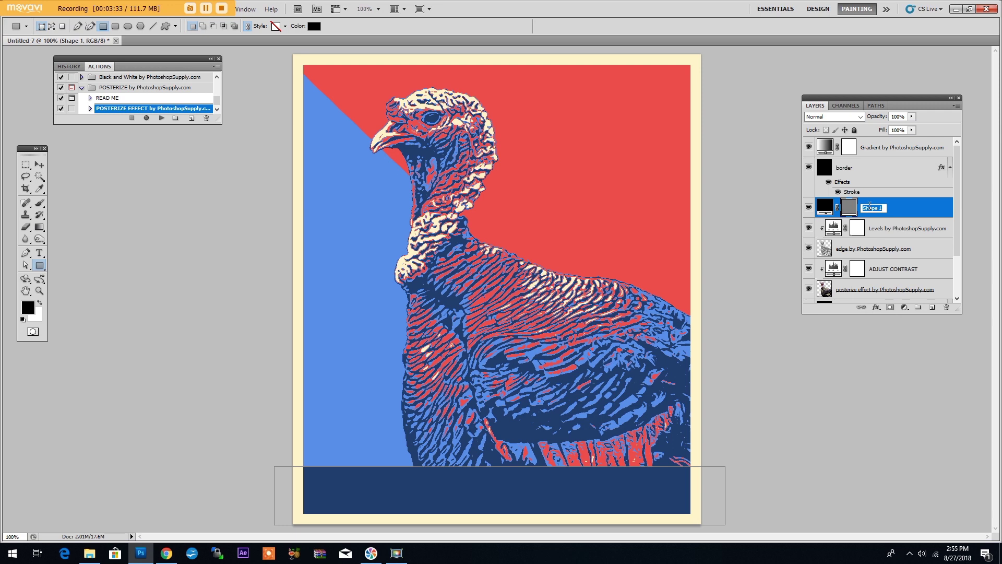
pyautogui.write('label')
pyautogui.press('Return')
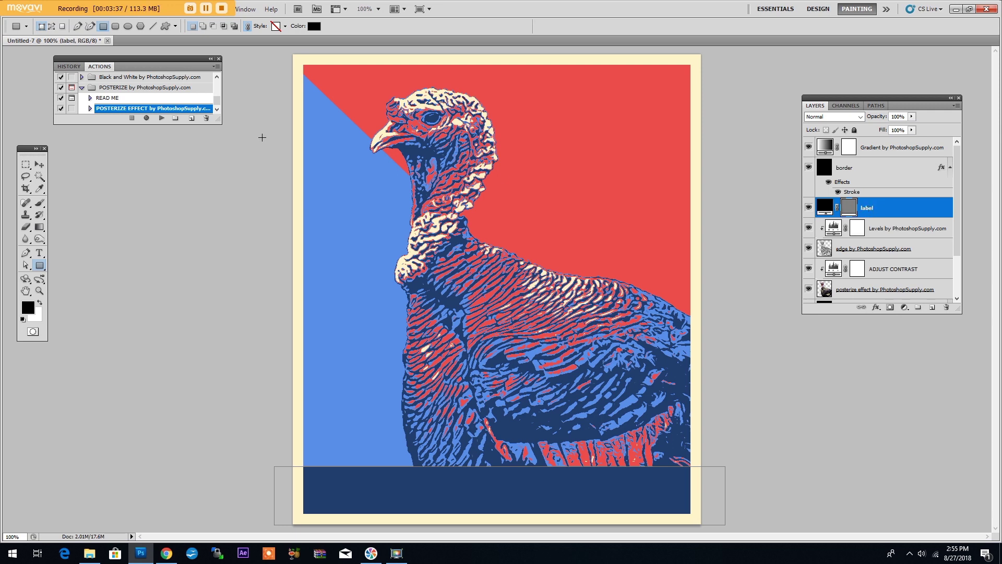
pyautogui.click(39, 252)
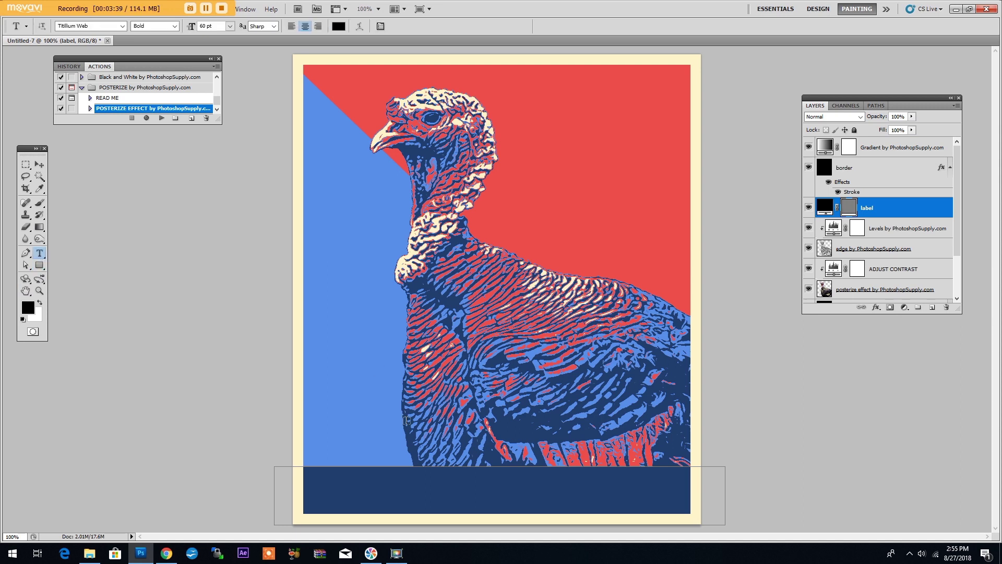
# Type the EAT MORE VEGETABLES line above the navy band and colour it light blue.
pyautogui.click(342, 436)
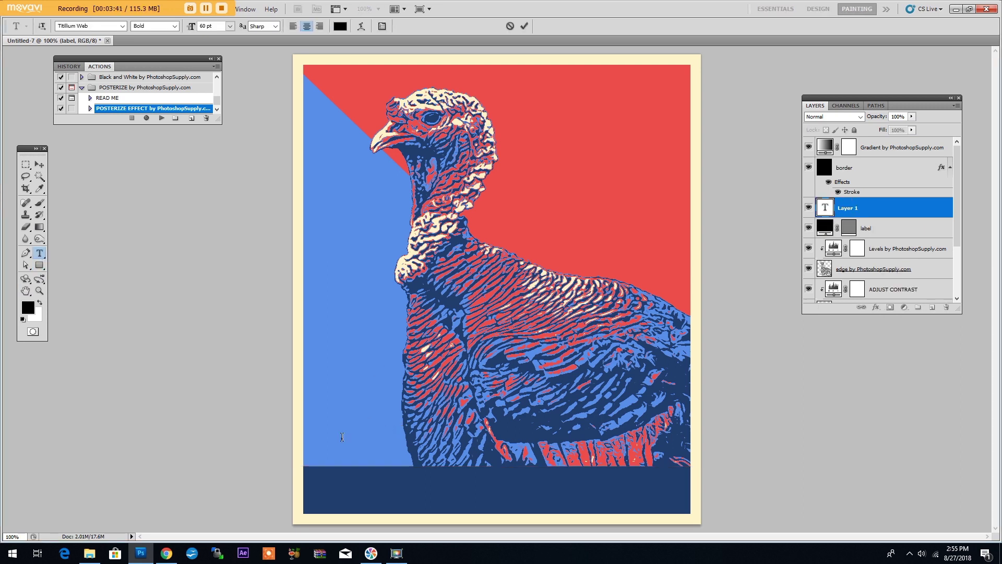
pyautogui.write('EAT MORE VE')
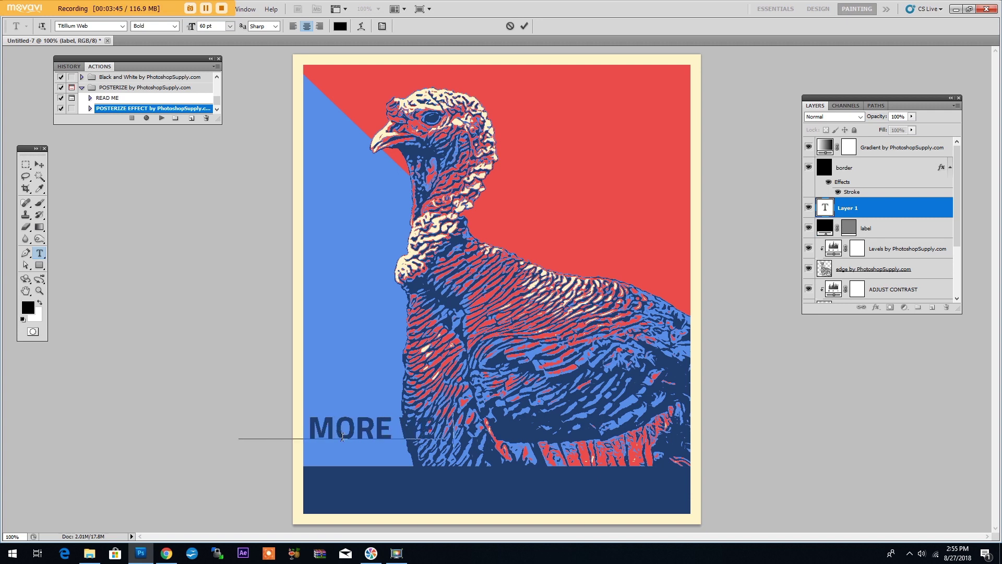
pyautogui.write('GETARLES')
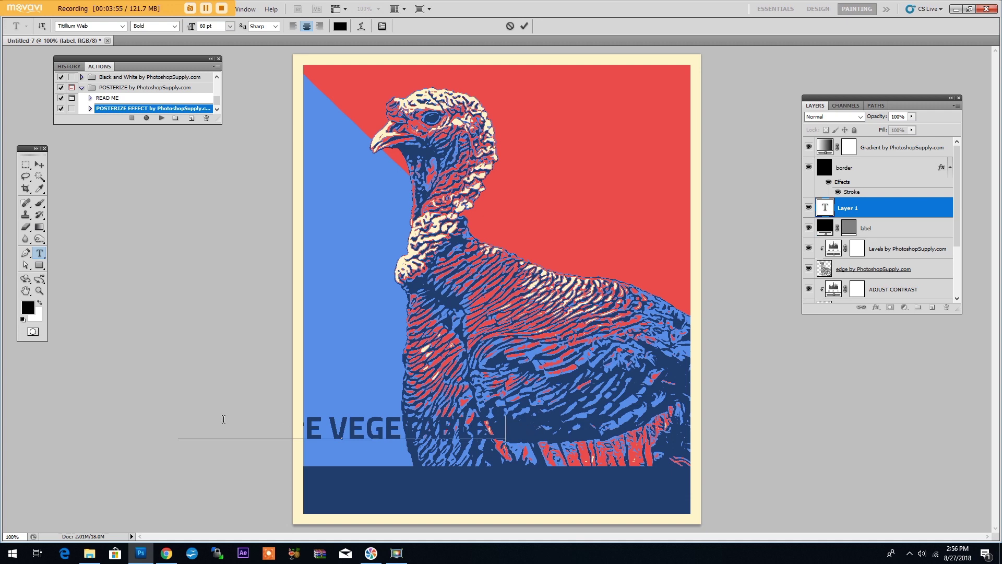
pyautogui.hotkey('ctrl', 'a')
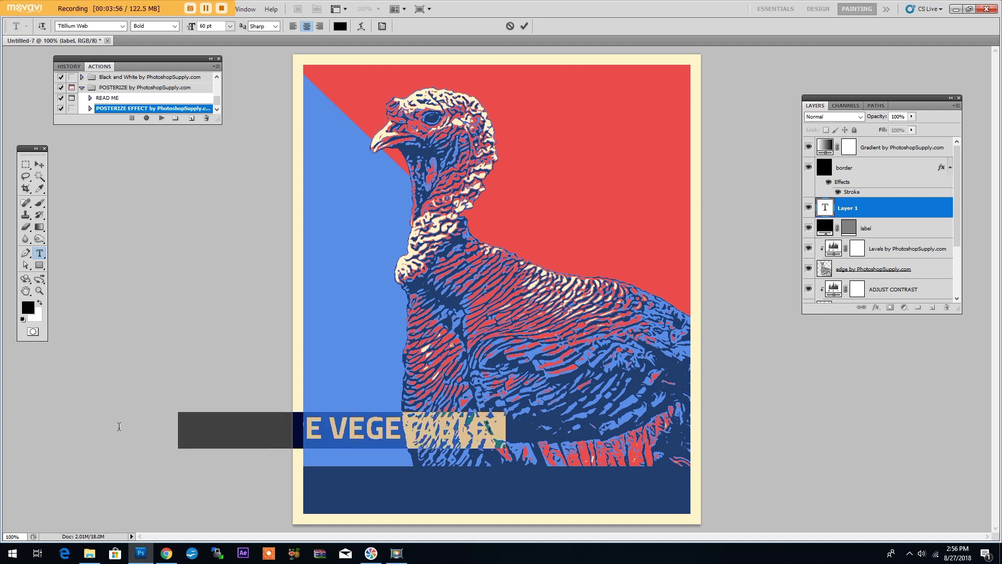
pyautogui.click(340, 26)
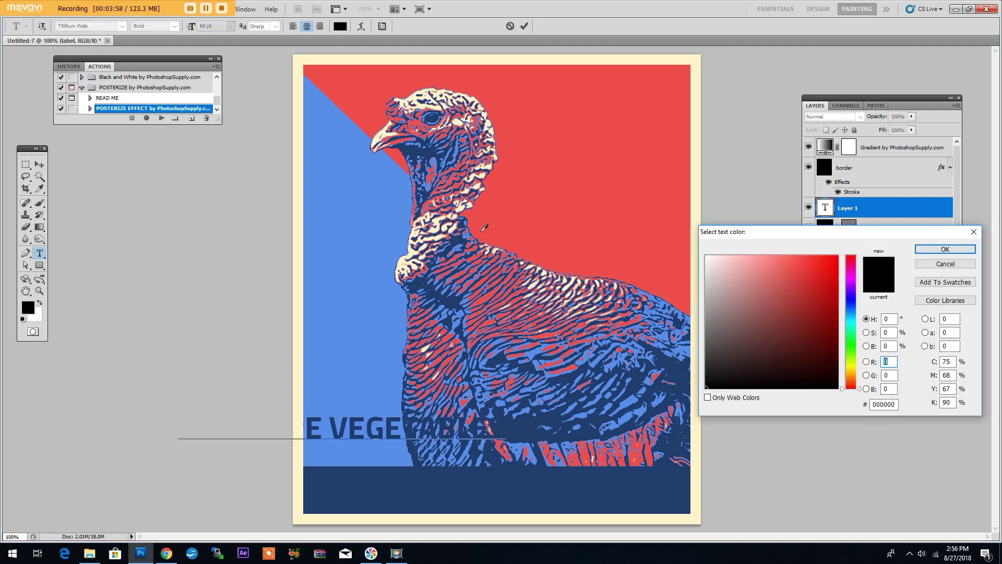
pyautogui.click(706, 347)
pyautogui.moveTo(708, 348); pyautogui.dragTo(705, 348)
pyautogui.click(939, 250)
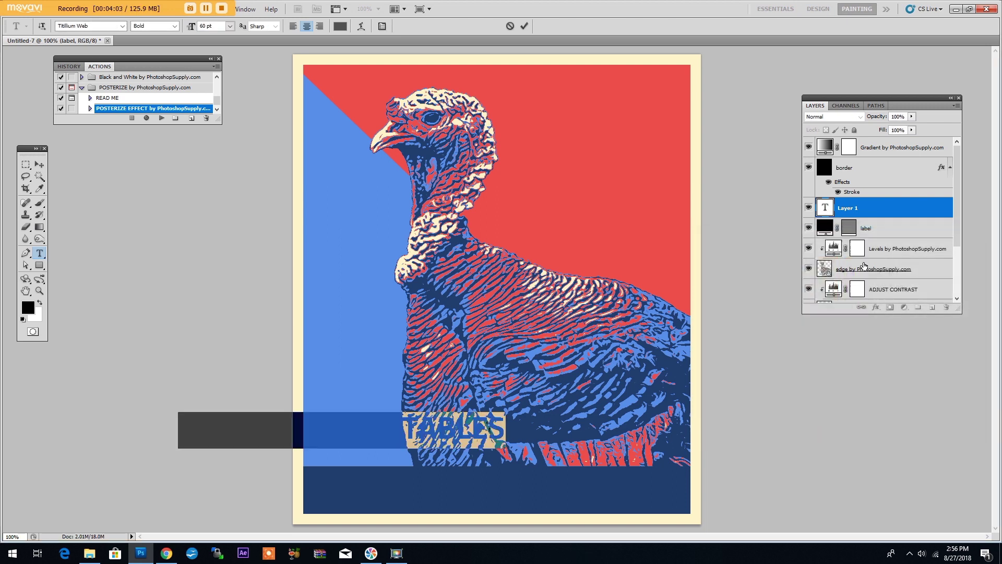
pyautogui.click(40, 165)
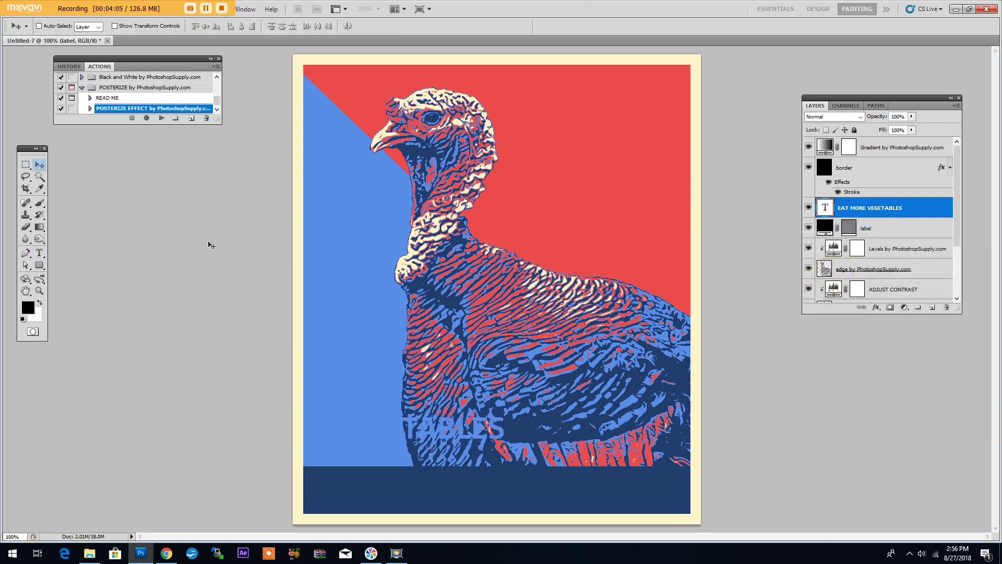
# Drag the 'EAT MORE VEGETABLES' text down so it sits centred on the navy bottom label bar.
pyautogui.moveTo(417, 430); pyautogui.dragTo(573, 488)
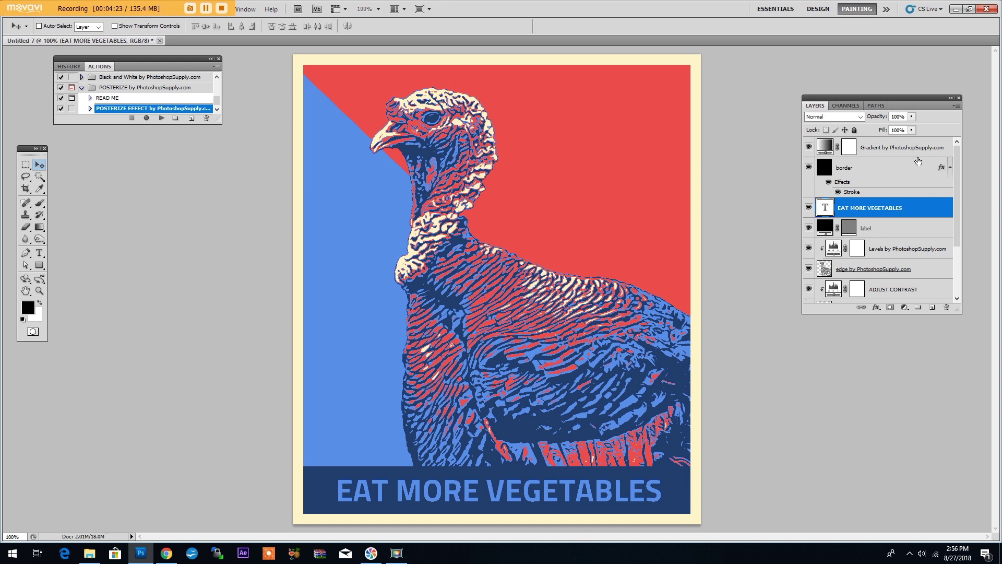
pyautogui.click(877, 148)
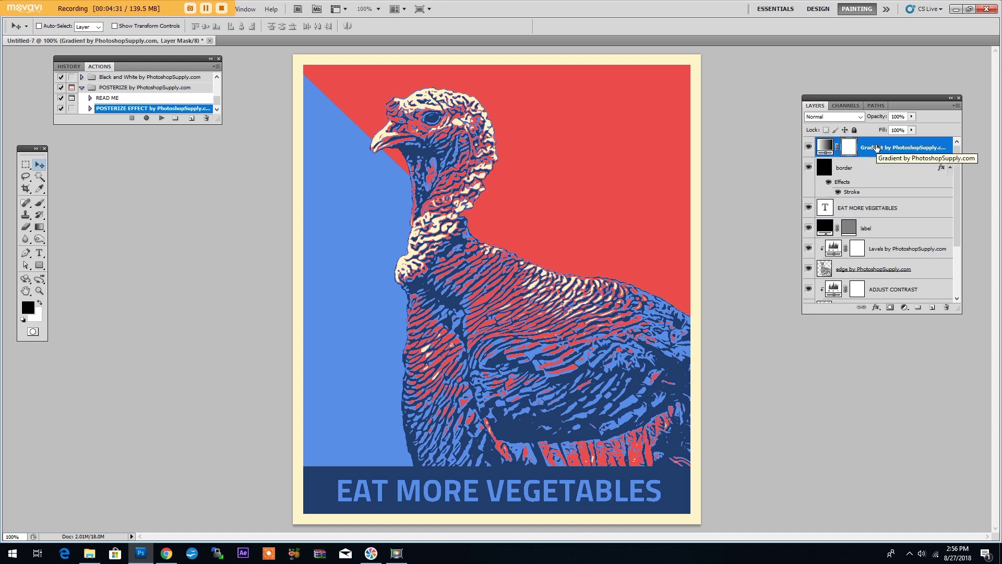
# Create a new layer named 'old paper' and paste the paper texture into it.
pyautogui.hotkey('ctrl', 'shift', 'n')
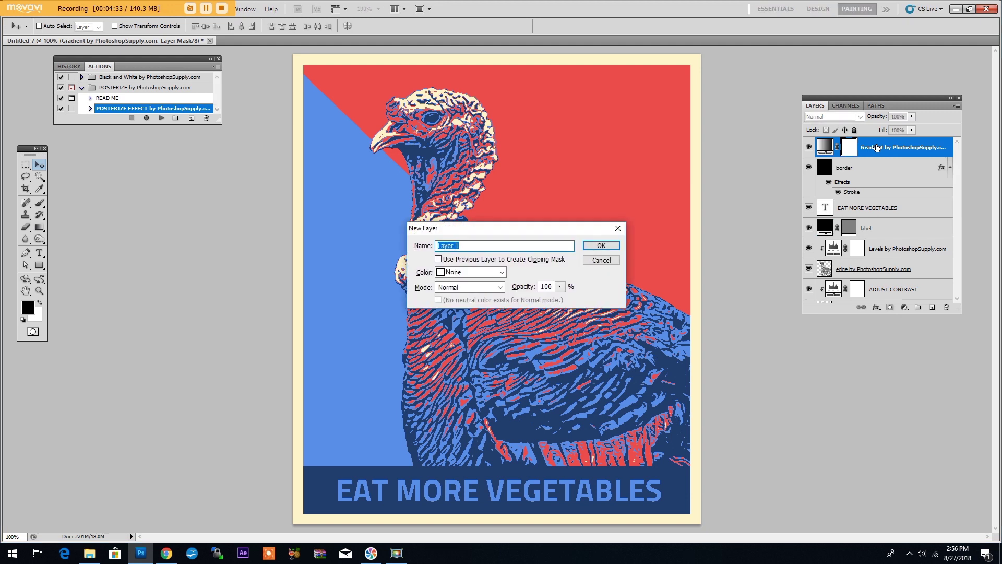
pyautogui.write('old paper')
pyautogui.press('Return')
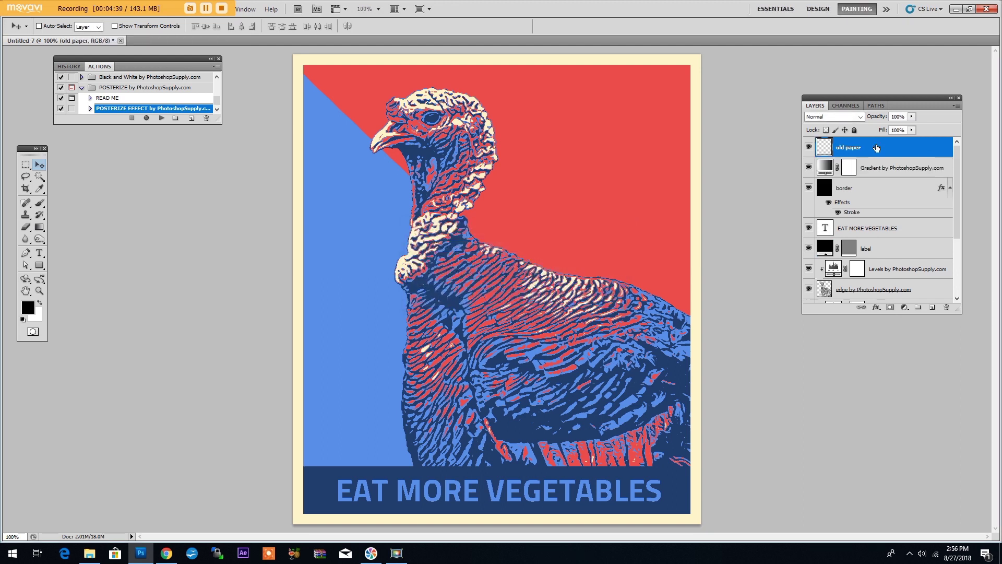
pyautogui.hotkey('ctrl', 'v')
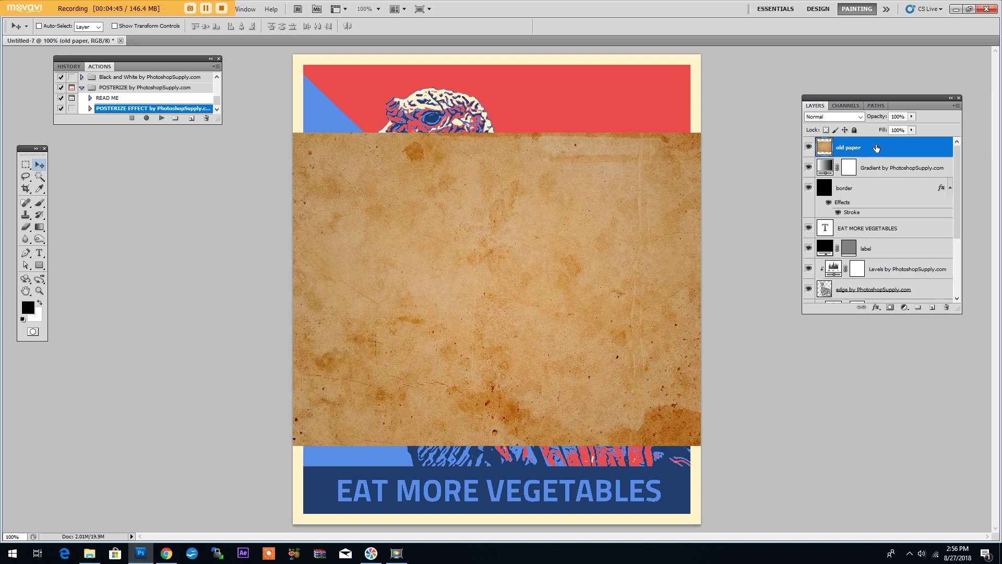
# Free-transform the paper texture so it stretches across the entire poster canvas.
pyautogui.hotkey('ctrl', 't')
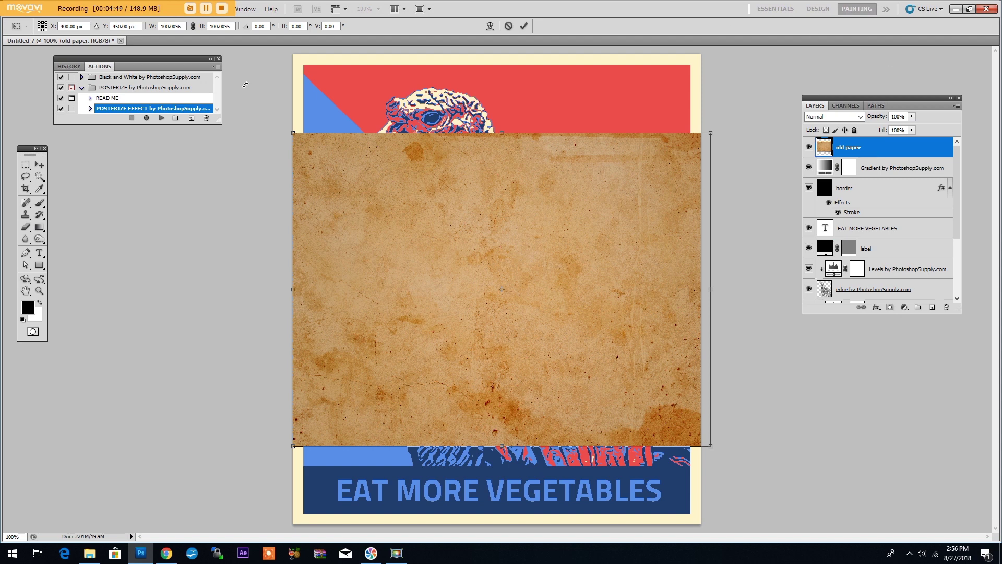
pyautogui.moveTo(294, 130); pyautogui.dragTo(187, 54)
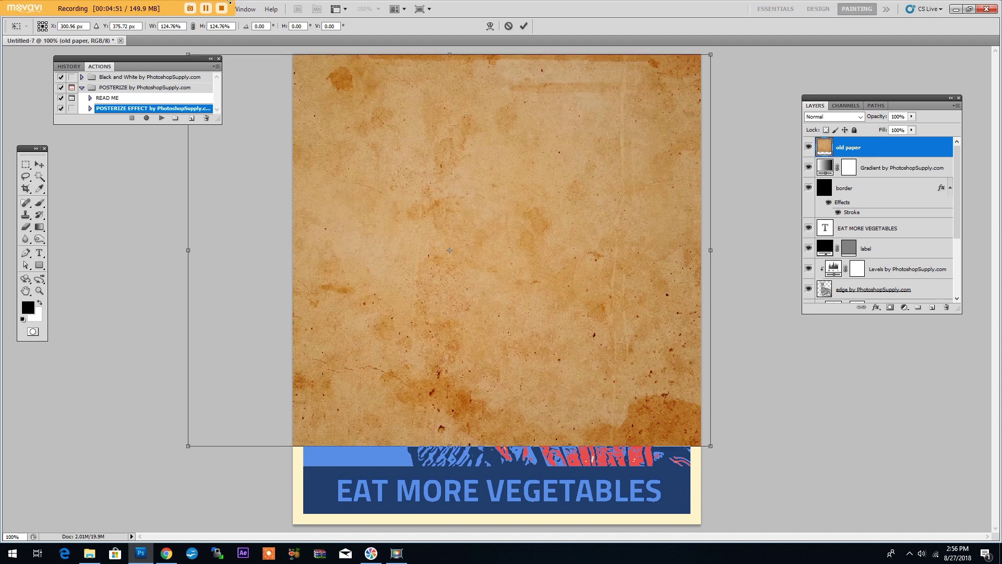
pyautogui.moveTo(711, 446); pyautogui.dragTo(812, 543)
pyautogui.press('Return')
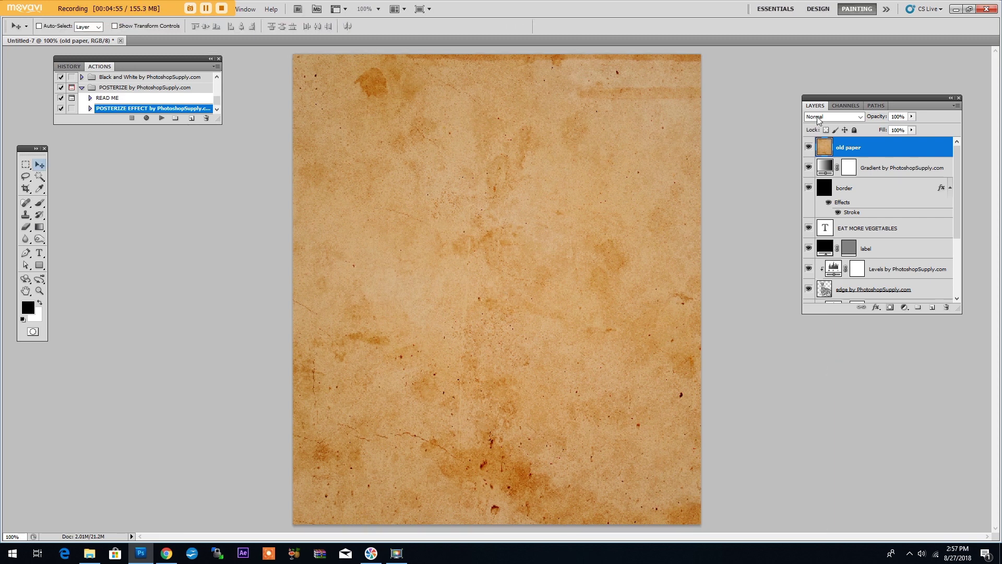
# Set the 'old paper' layer's blend mode to Multiply with 45% opacity.
pyautogui.click(821, 118)
pyautogui.click(823, 161)
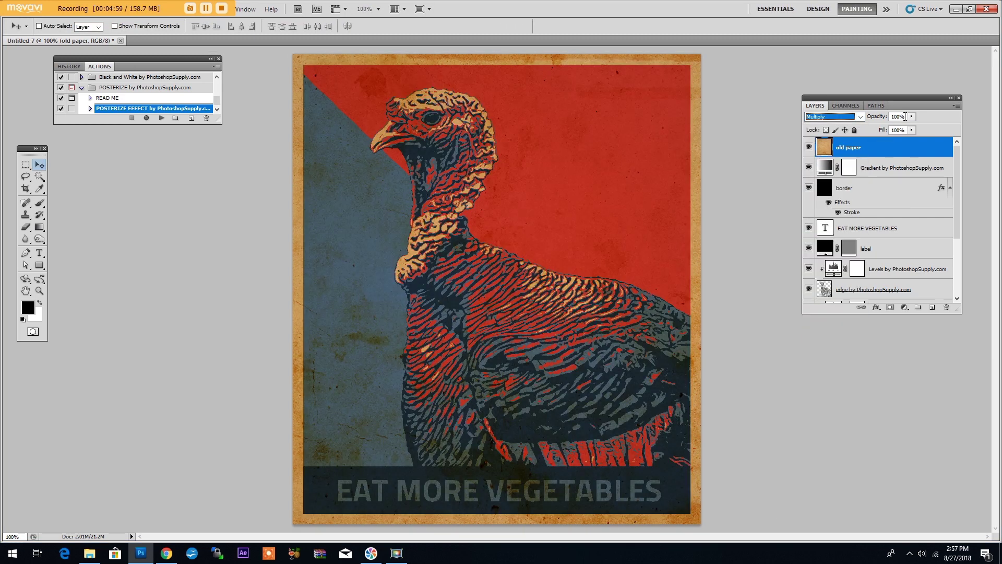
pyautogui.moveTo(905, 117); pyautogui.dragTo(890, 117)
pyautogui.write('45')
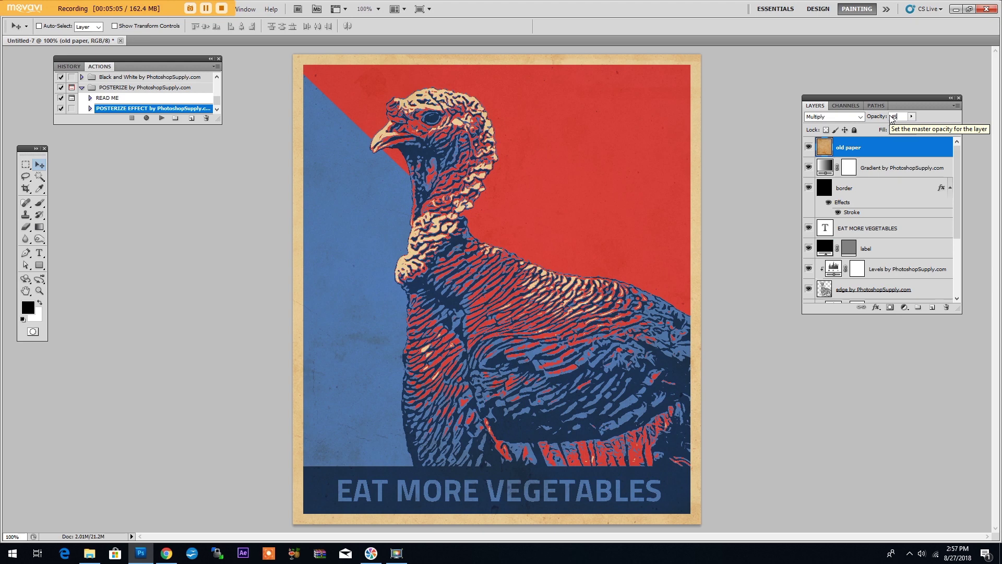
pyautogui.press('Return')
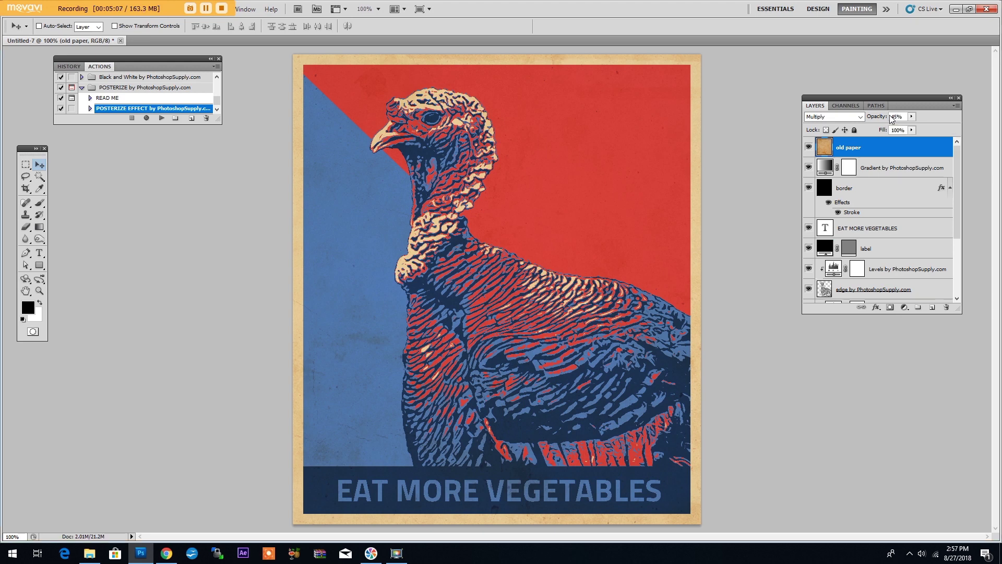
pyautogui.click(884, 170)
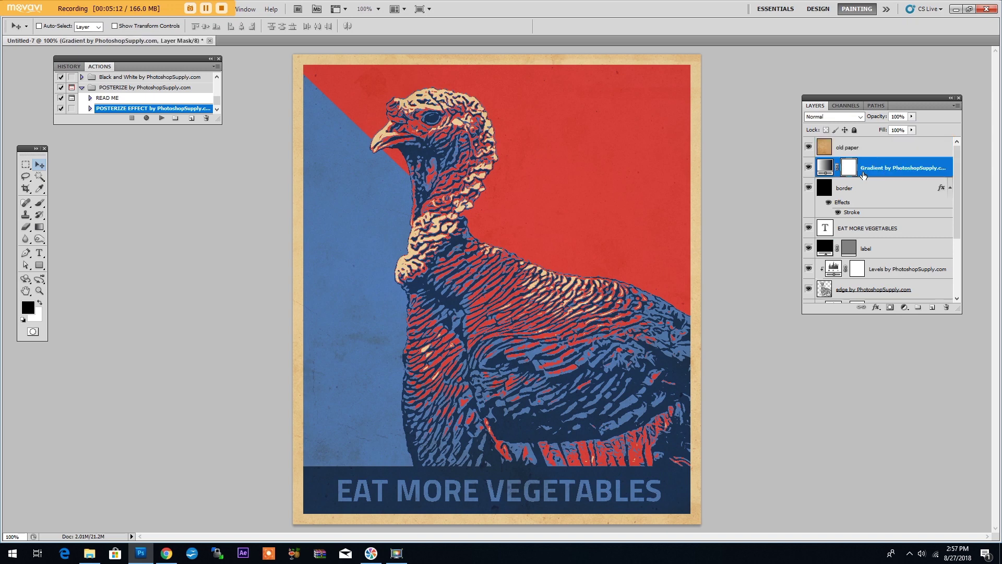
# In the Gradient Map's gradient editor, recolour the first blue stop to a lighter blue.
pyautogui.doubleClick(825, 167)
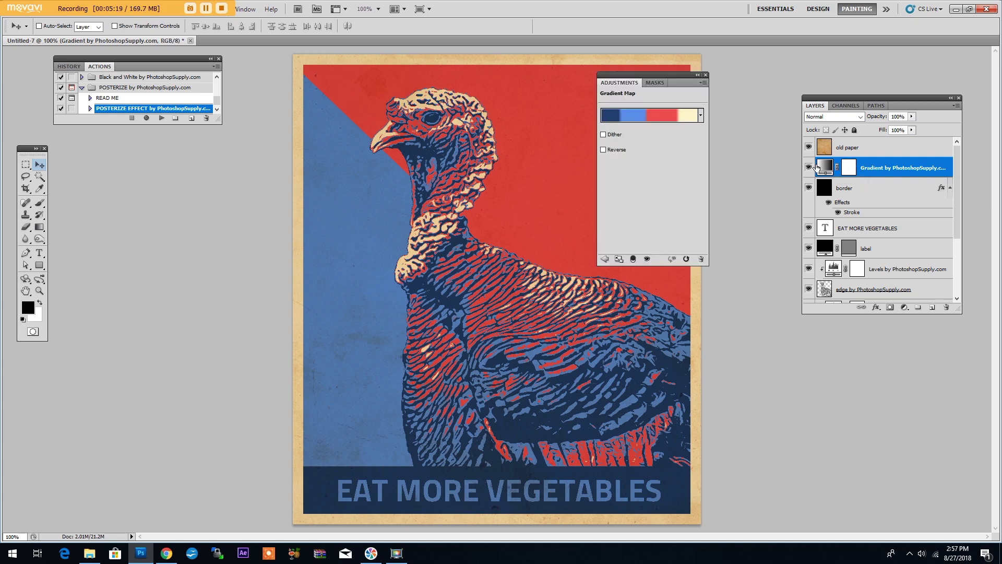
pyautogui.moveTo(620, 83); pyautogui.dragTo(600, 116)
pyautogui.click(616, 147)
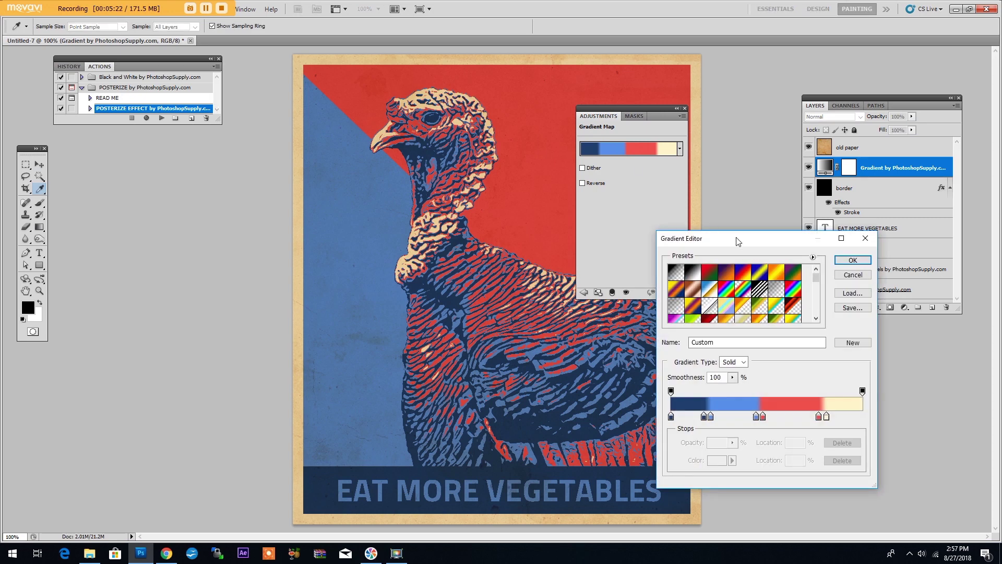
pyautogui.moveTo(738, 241); pyautogui.dragTo(595, 177)
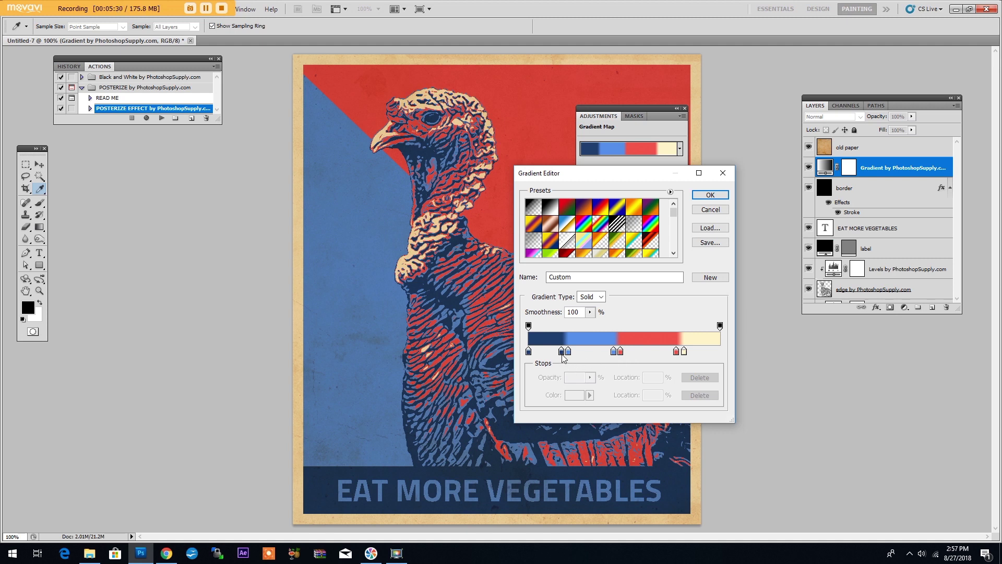
pyautogui.moveTo(561, 351); pyautogui.dragTo(564, 350)
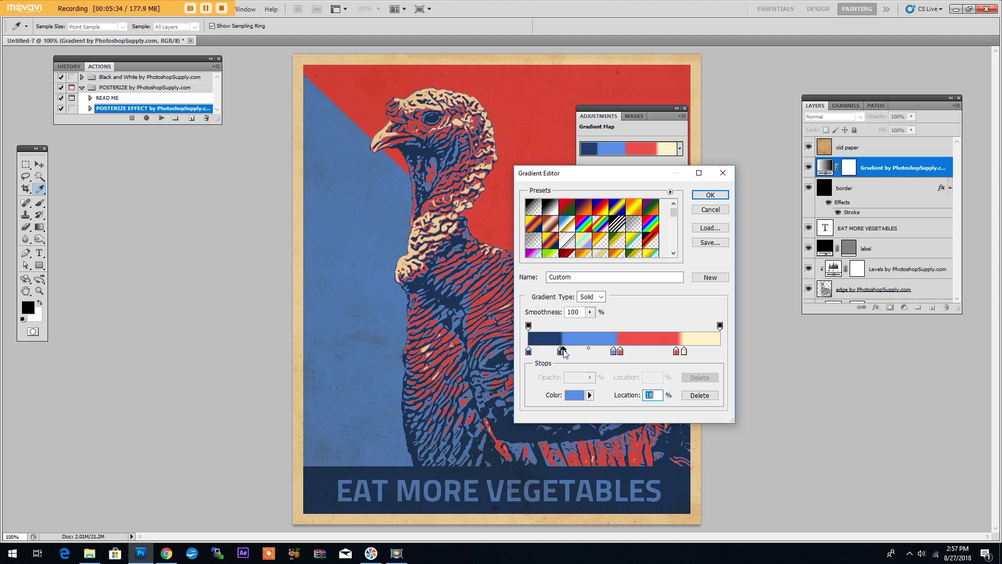
pyautogui.click(574, 395)
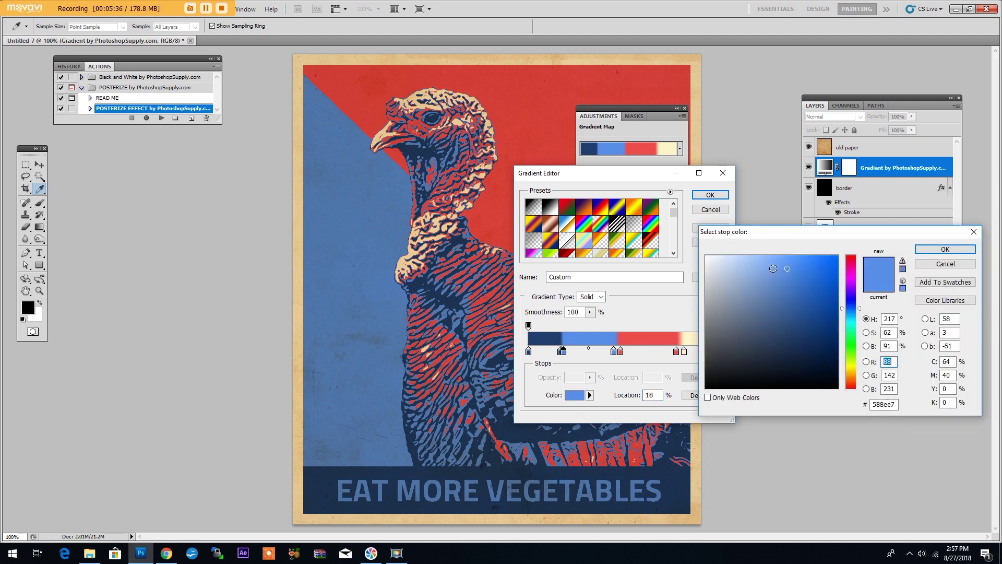
pyautogui.click(775, 264)
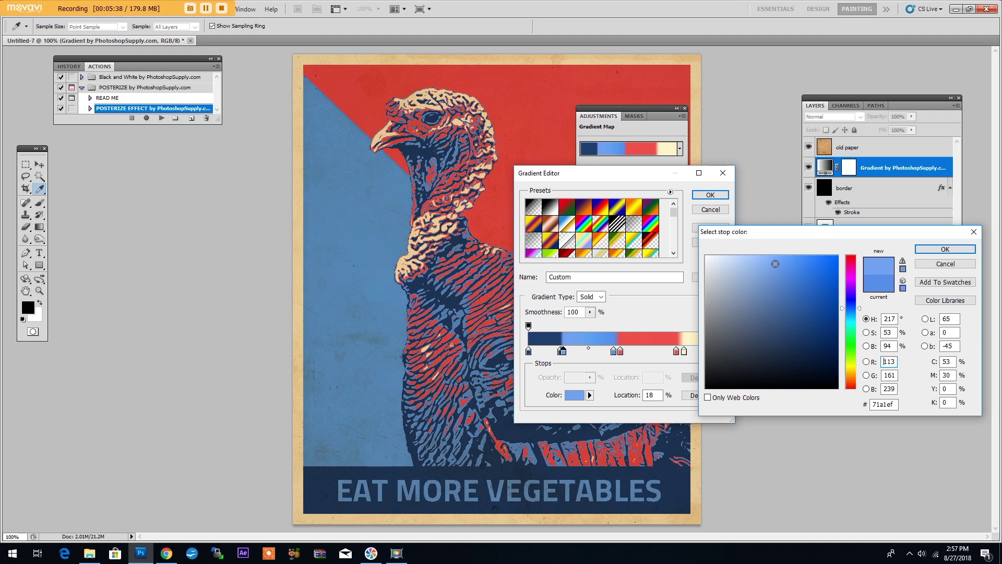
pyautogui.click(774, 263)
pyautogui.click(924, 249)
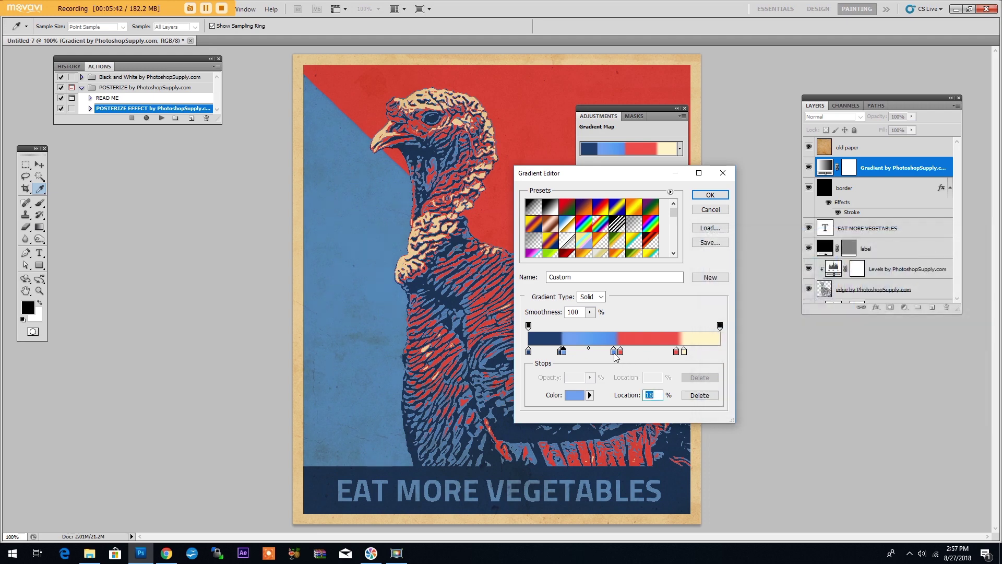
# Recolour the second blue stop at 45%, move the red stop beside the cream stop, and apply.
pyautogui.click(614, 354)
pyautogui.click(576, 395)
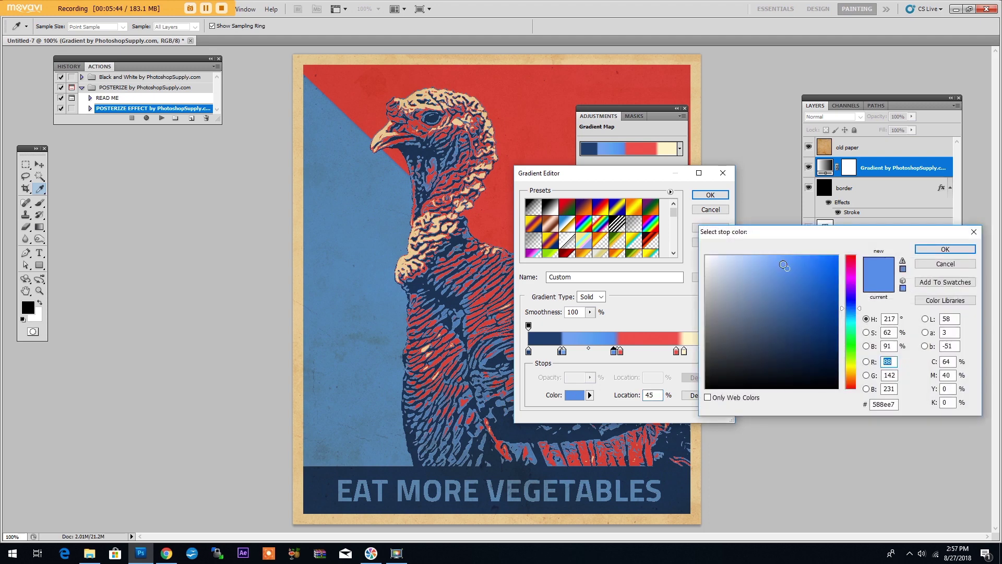
pyautogui.click(945, 249)
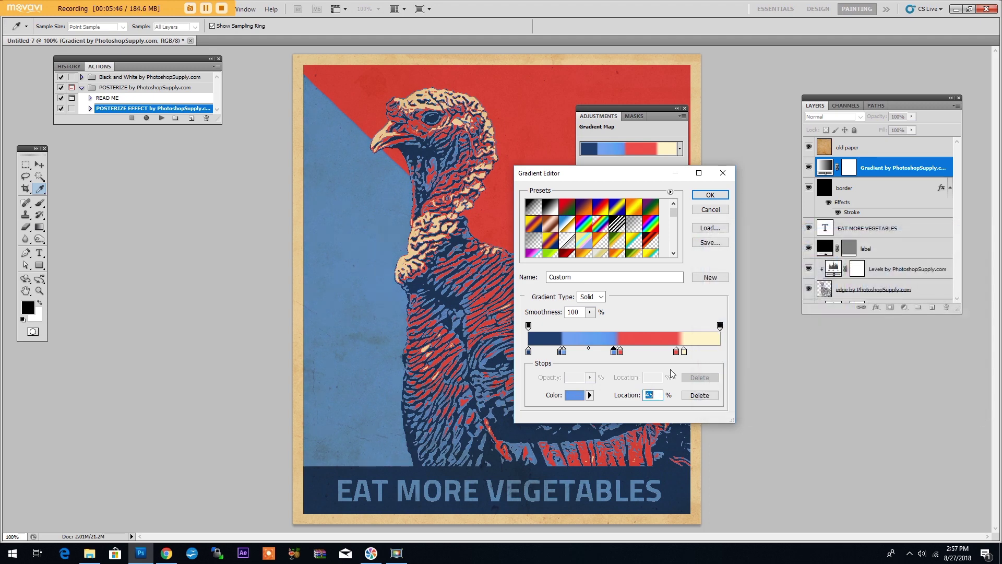
pyautogui.moveTo(676, 351); pyautogui.dragTo(678, 354)
pyautogui.click(684, 351)
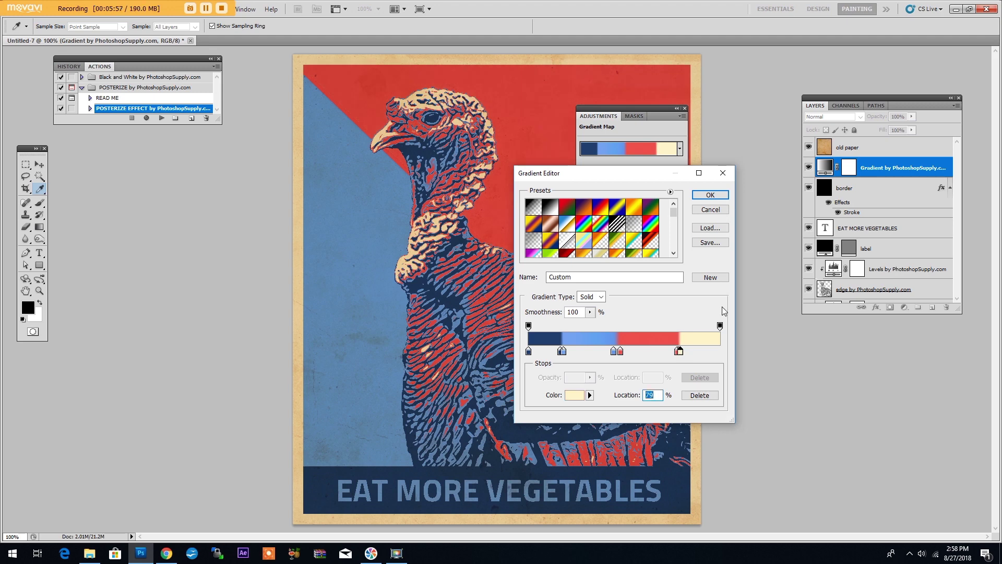
pyautogui.click(711, 195)
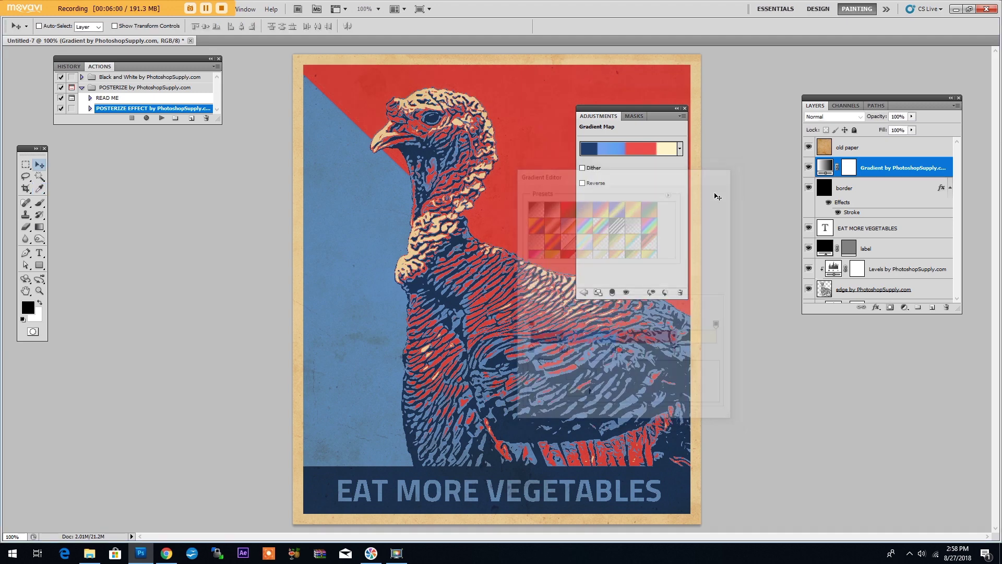
# Close the Gradient Map adjustment panel to view the finished navy, blue, red and cream poster.
pyautogui.click(684, 108)
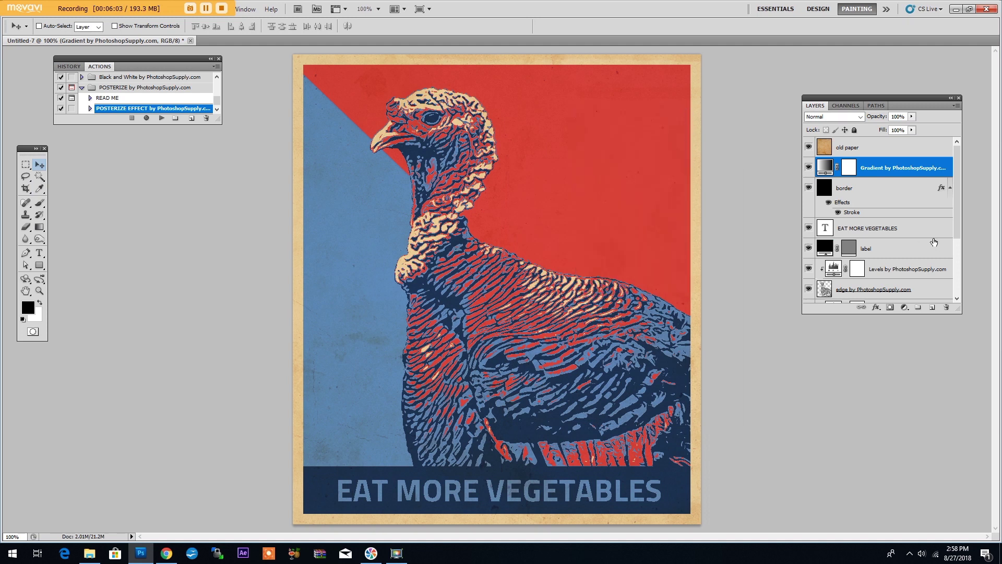